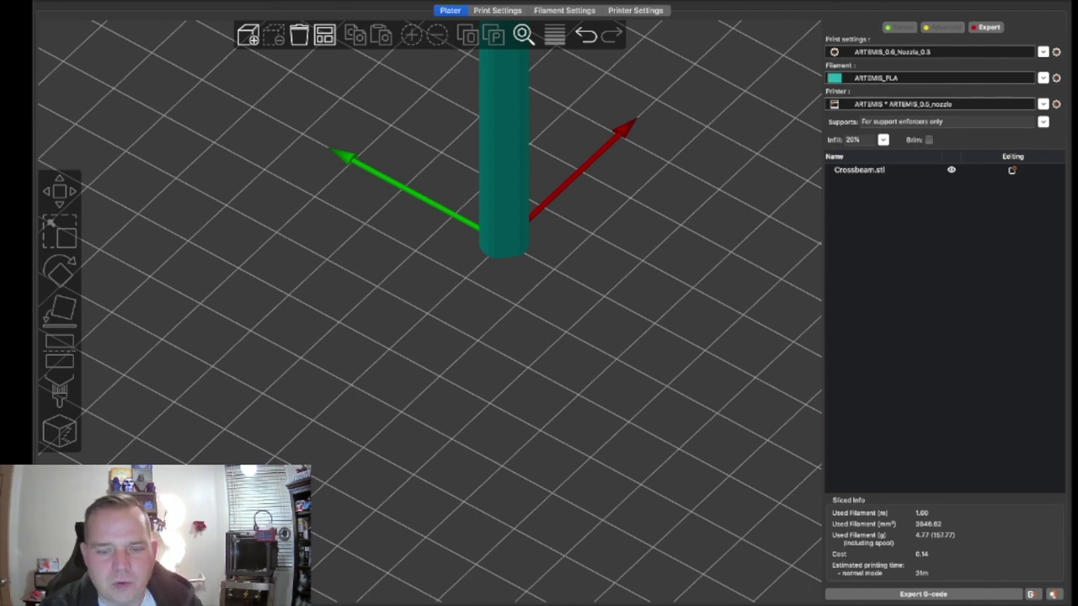
# Examine the tall, narrow crossbeam model and its small footprint on the print bed from several angles and distances
pyautogui.moveTo(503, 253); pyautogui.dragTo(443, 419, button='right')
pyautogui.scroll(-2, 429, 311)
pyautogui.scroll(-3, 430, 311)
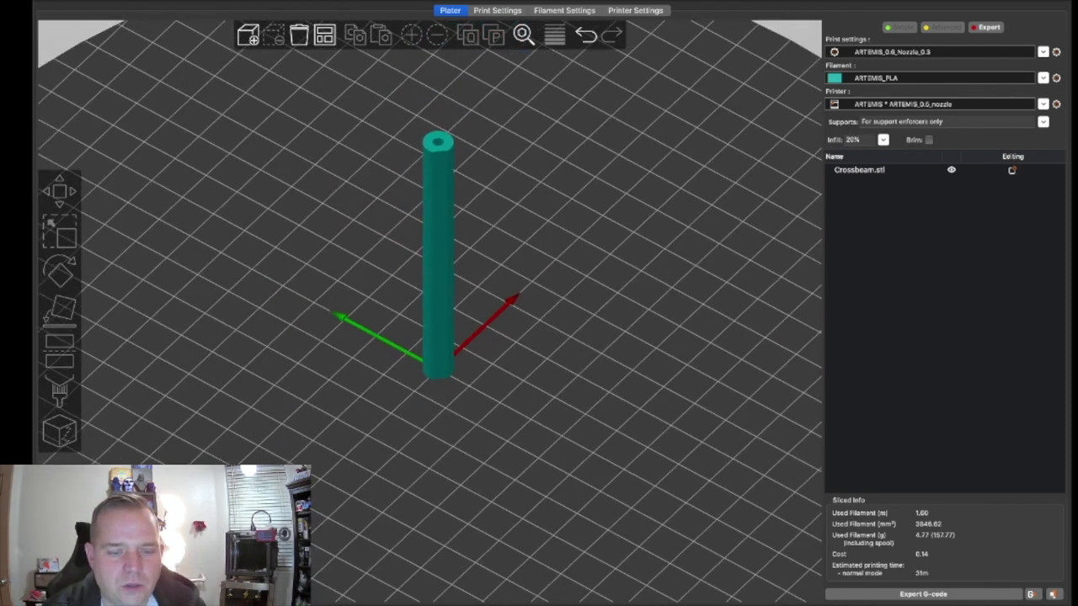
pyautogui.moveTo(539, 320); pyautogui.dragTo(603, 314)
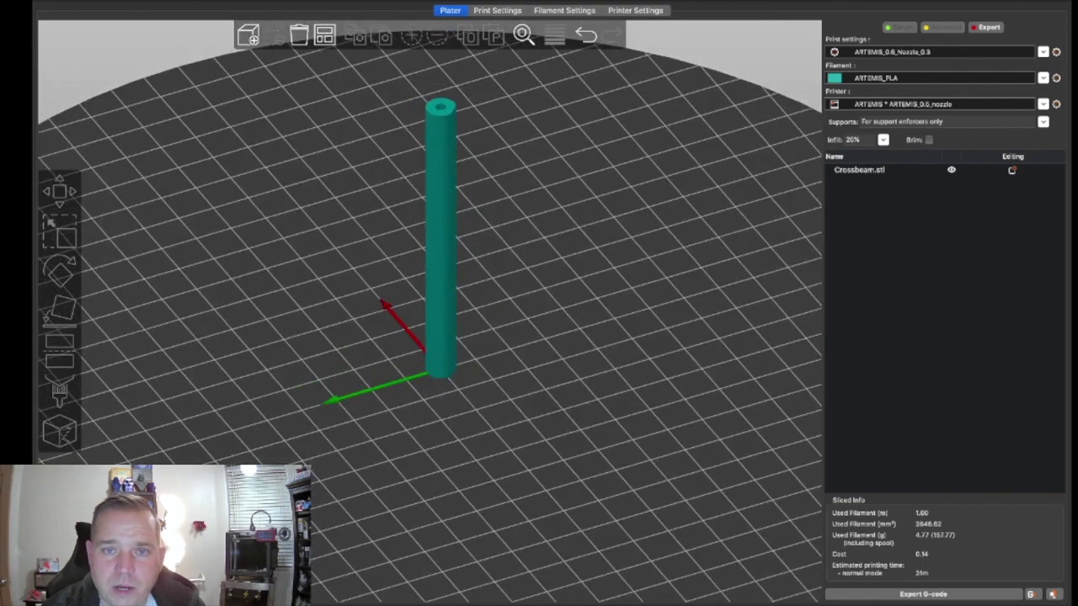
pyautogui.moveTo(603, 313); pyautogui.dragTo(593, 327)
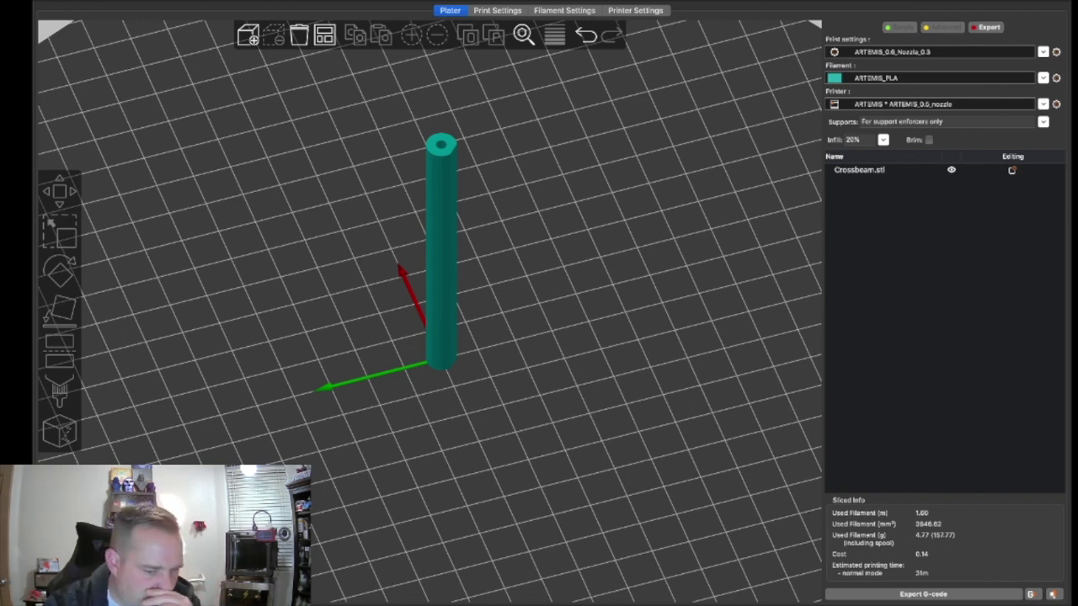
pyautogui.scroll(1, 429, 310)
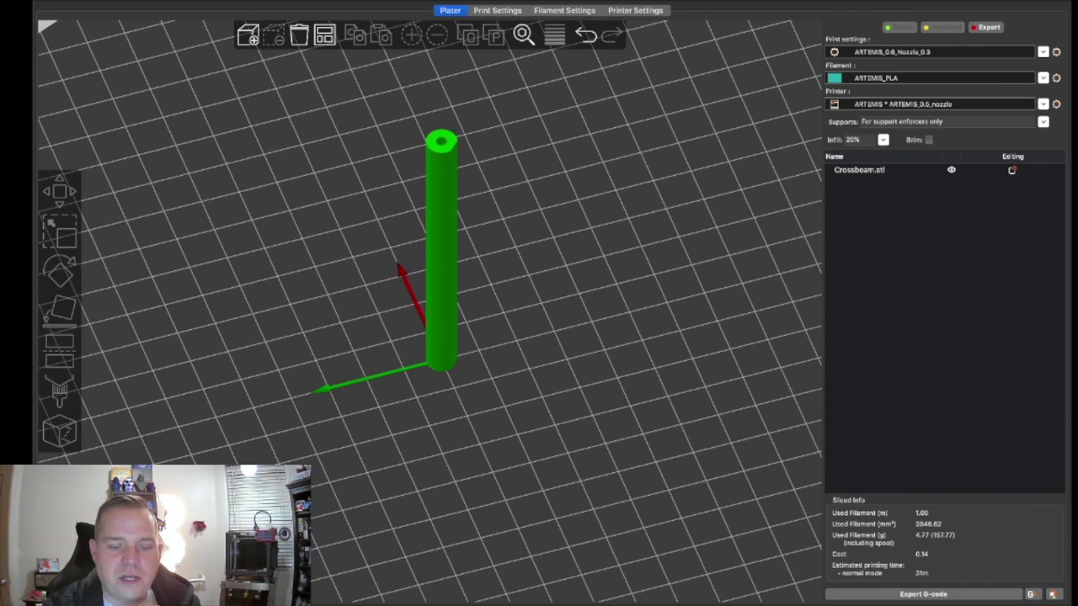
pyautogui.press('Escape')
pyautogui.scroll(-10, 429, 311)
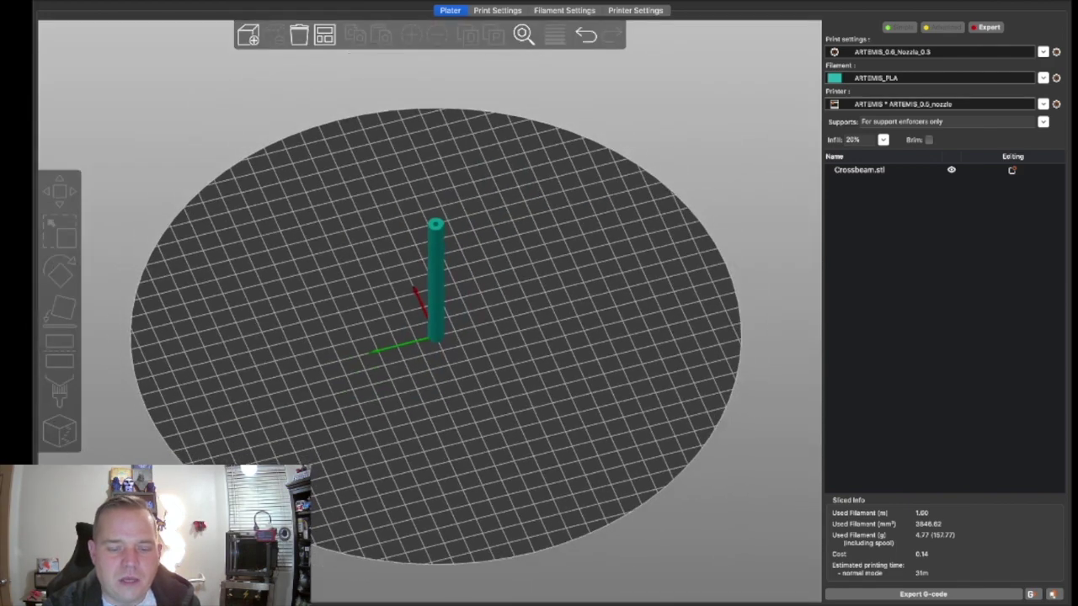
pyautogui.scroll(2, 446, 313)
pyautogui.moveTo(448, 315); pyautogui.dragTo(441, 327)
pyautogui.scroll(-2, 441, 327)
pyautogui.scroll(-2, 436, 311)
pyautogui.scroll(4, 435, 312)
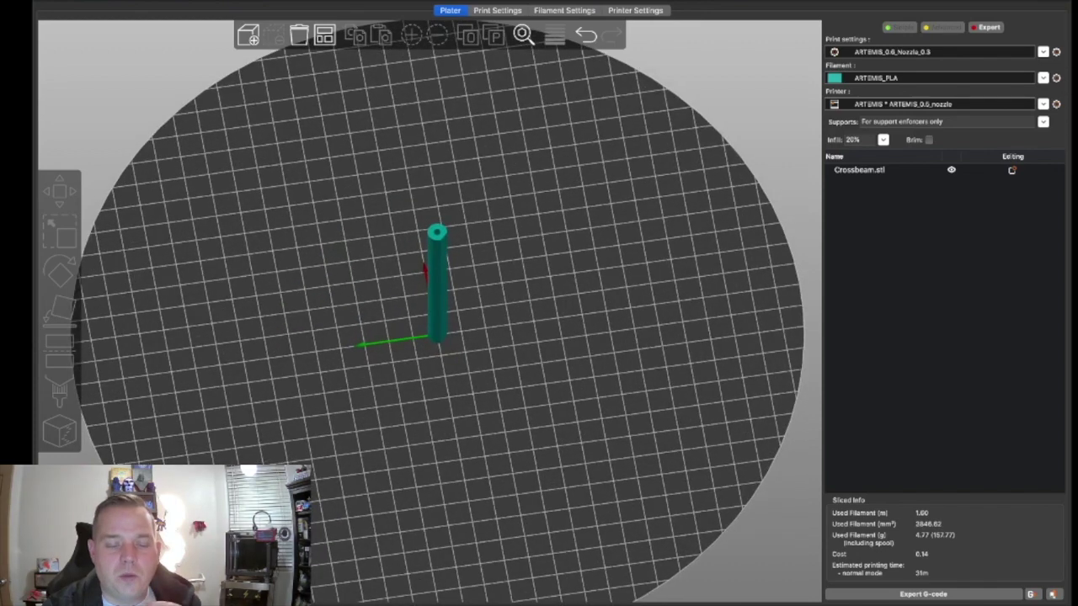
pyautogui.press('super+a')
pyautogui.press('Escape')
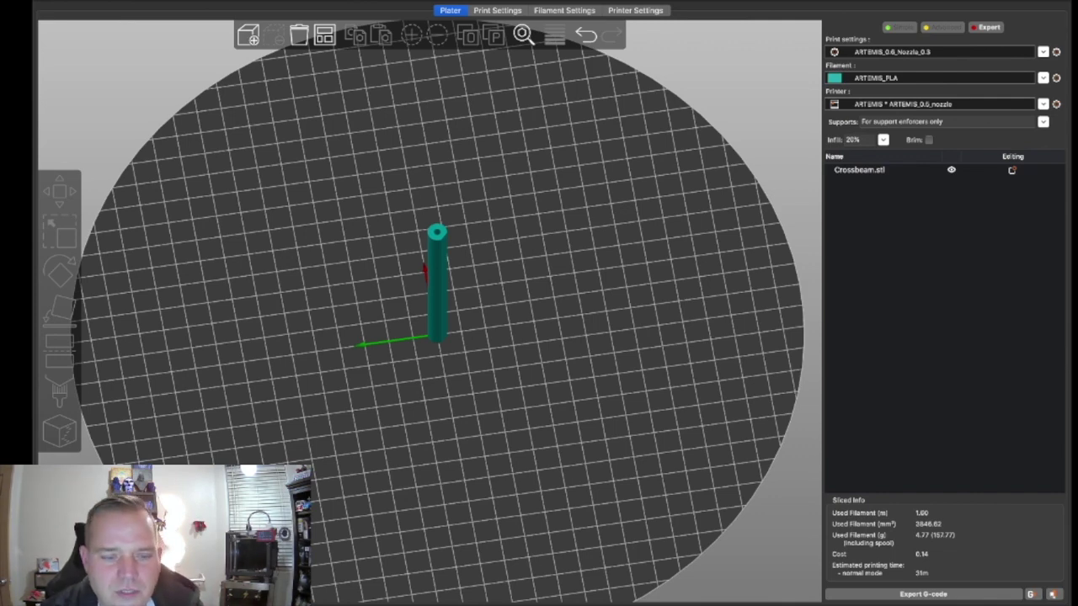
# Set the raft to 5 layers in the support material settings and slice the crossbeam
pyautogui.click(497, 10)
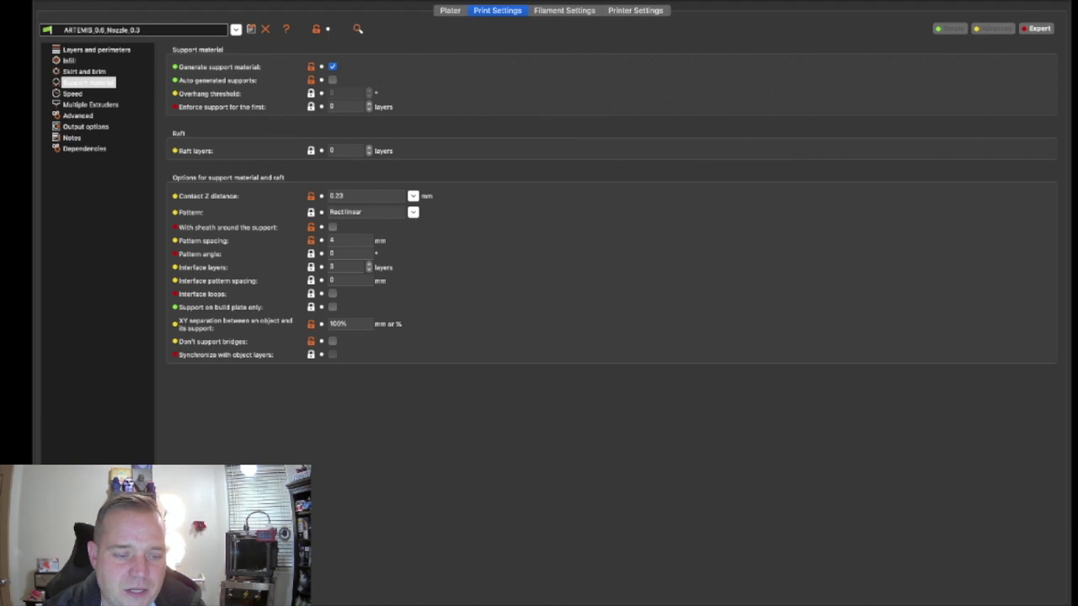
pyautogui.click(346, 150)
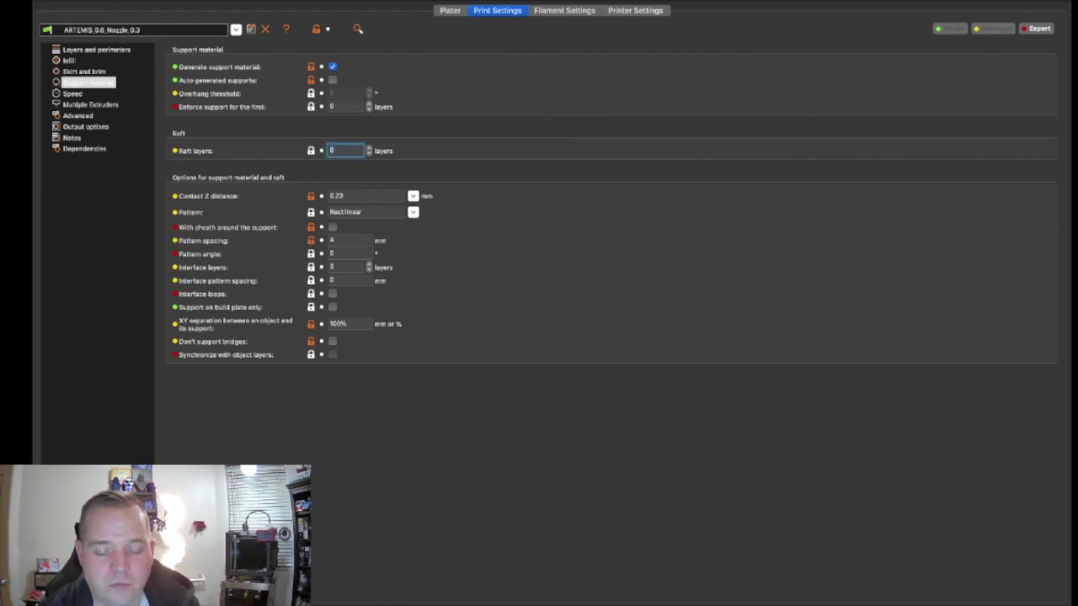
pyautogui.write('5')
pyautogui.press('Tab')
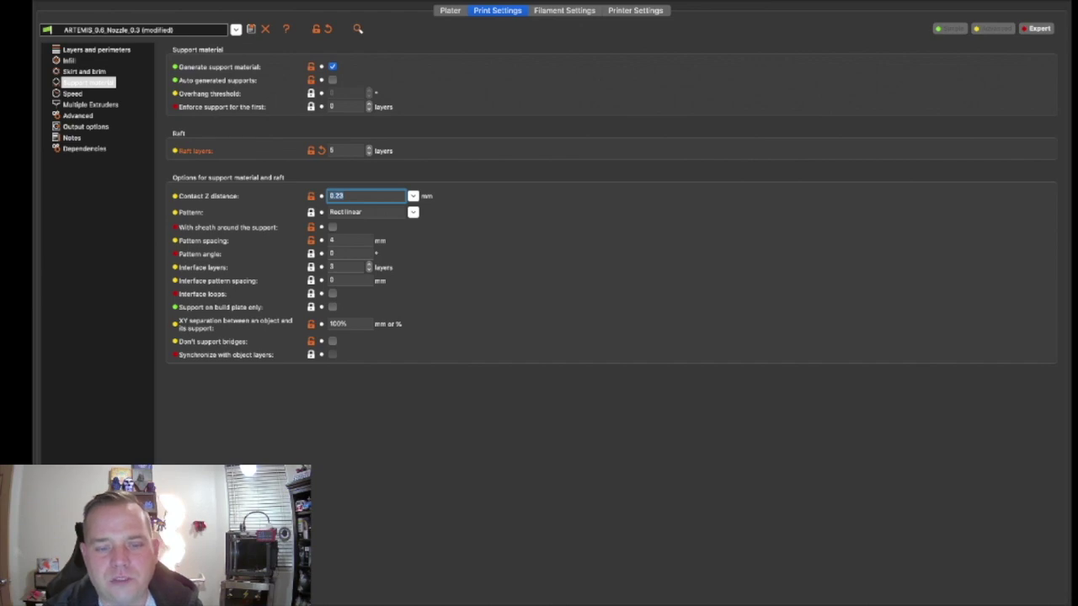
pyautogui.click(450, 10)
pyautogui.click(943, 595)
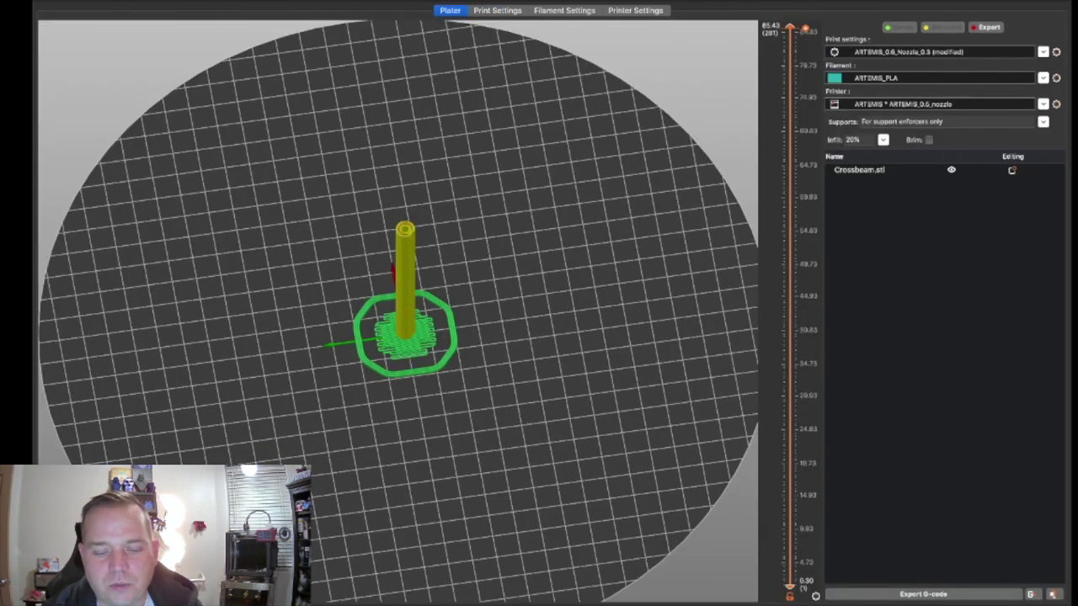
# Examine the sliced raft layers beneath the crossbeam's base close up, from above and from the side
pyautogui.moveTo(539, 354); pyautogui.dragTo(539, 322)
pyautogui.scroll(10, 404, 337)
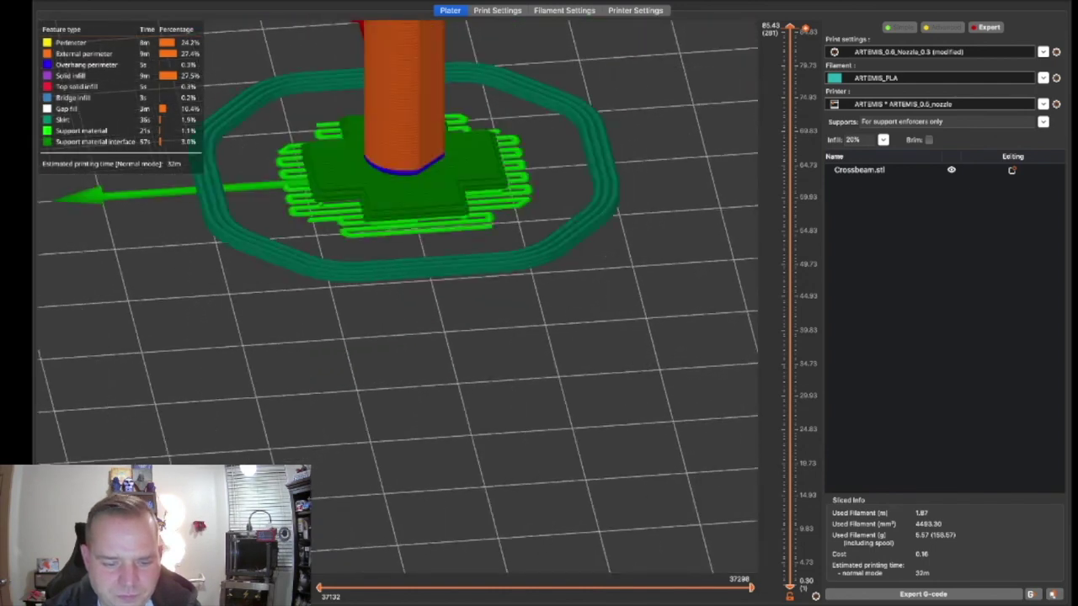
pyautogui.moveTo(404, 253); pyautogui.dragTo(386, 416, button='right')
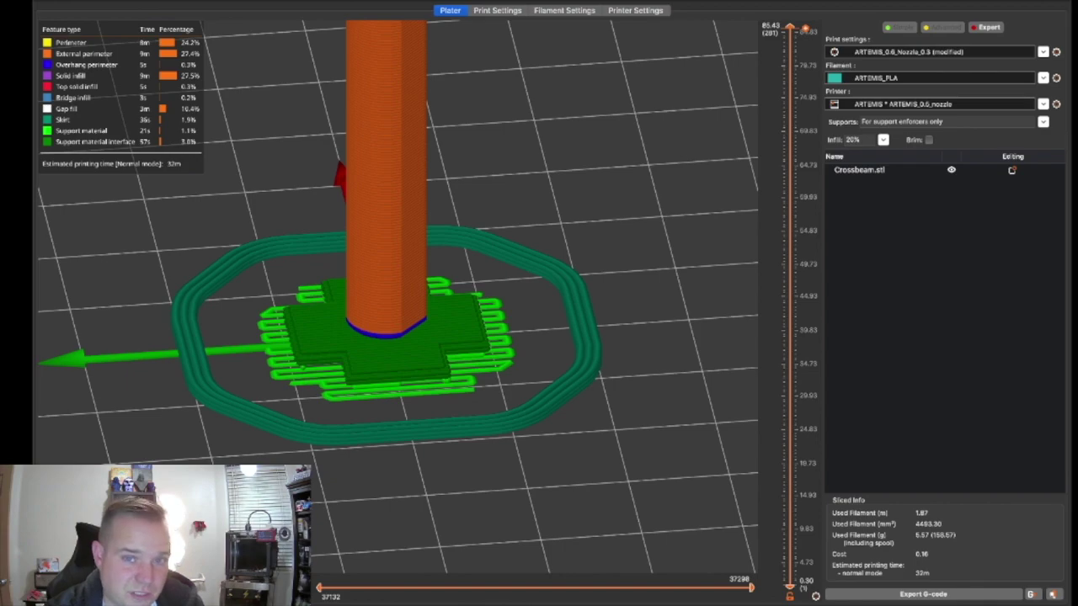
pyautogui.scroll(-5, 396, 303)
pyautogui.scroll(1, 396, 296)
pyautogui.scroll(-2, 396, 297)
pyautogui.moveTo(506, 337); pyautogui.dragTo(479, 297)
pyautogui.scroll(5, 396, 322)
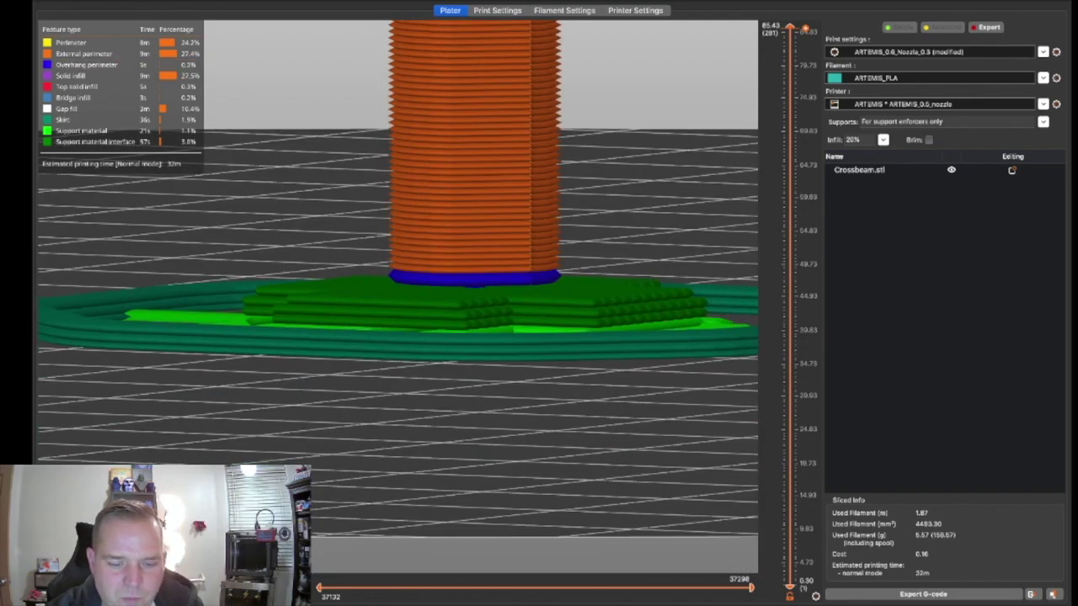
pyautogui.scroll(-1, 398, 296)
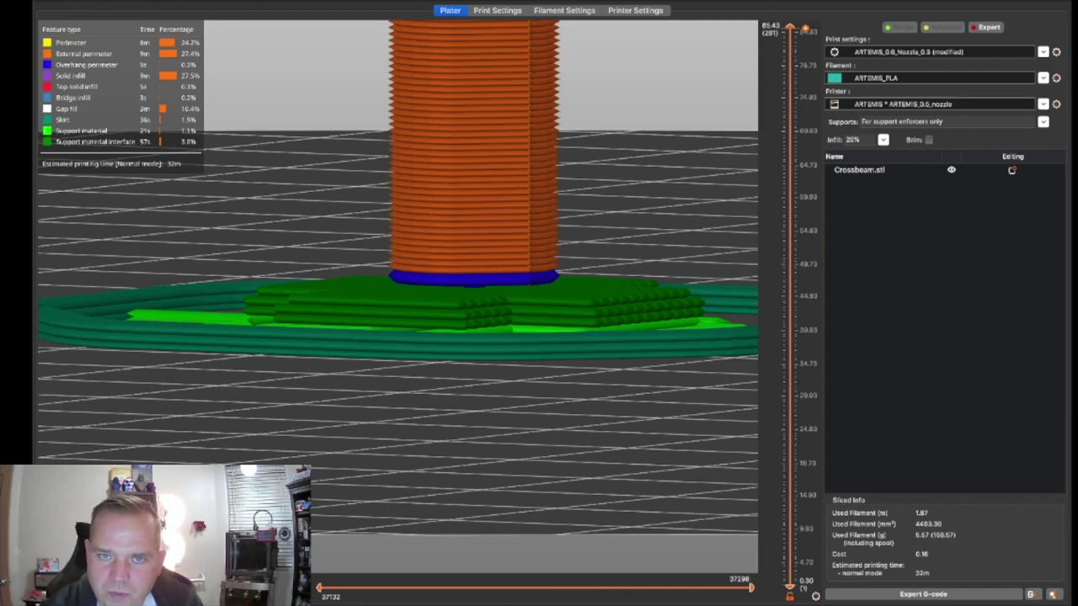
# Examine how far the raft and skirt extend around the column, then view the whole sliced print on the bed
pyautogui.scroll(-5, 396, 297)
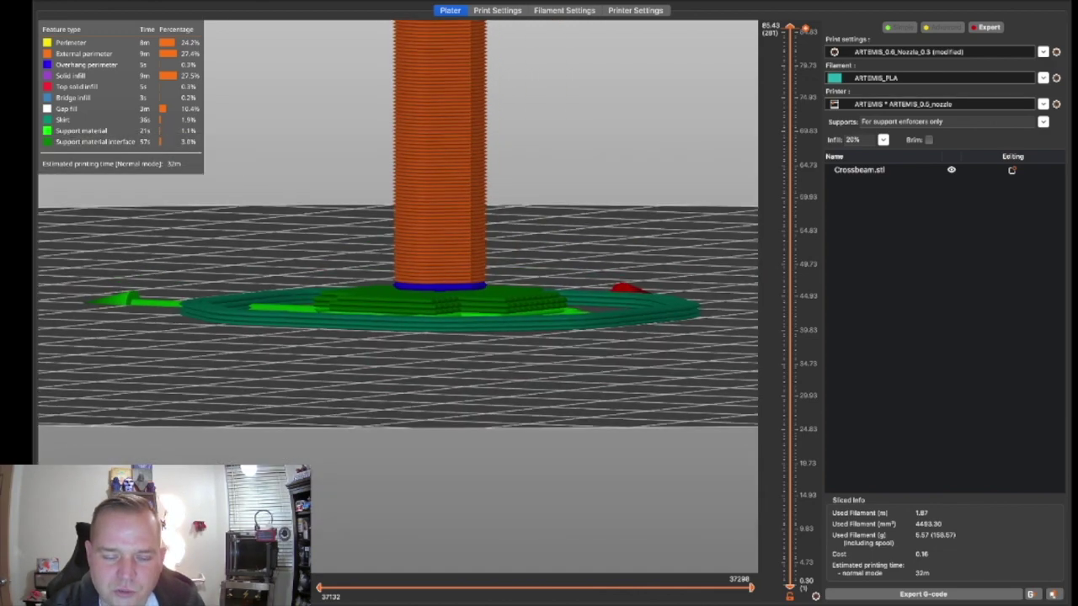
pyautogui.moveTo(396, 297); pyautogui.dragTo(379, 327)
pyautogui.press('-')
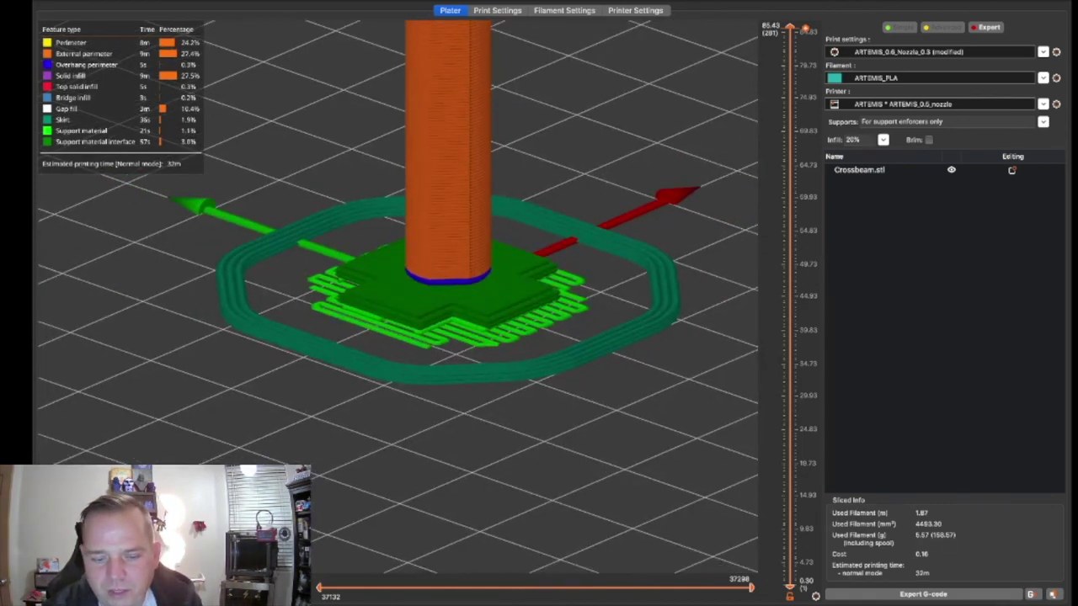
pyautogui.moveTo(395, 297); pyautogui.dragTo(404, 285)
pyautogui.scroll(-8, 397, 297)
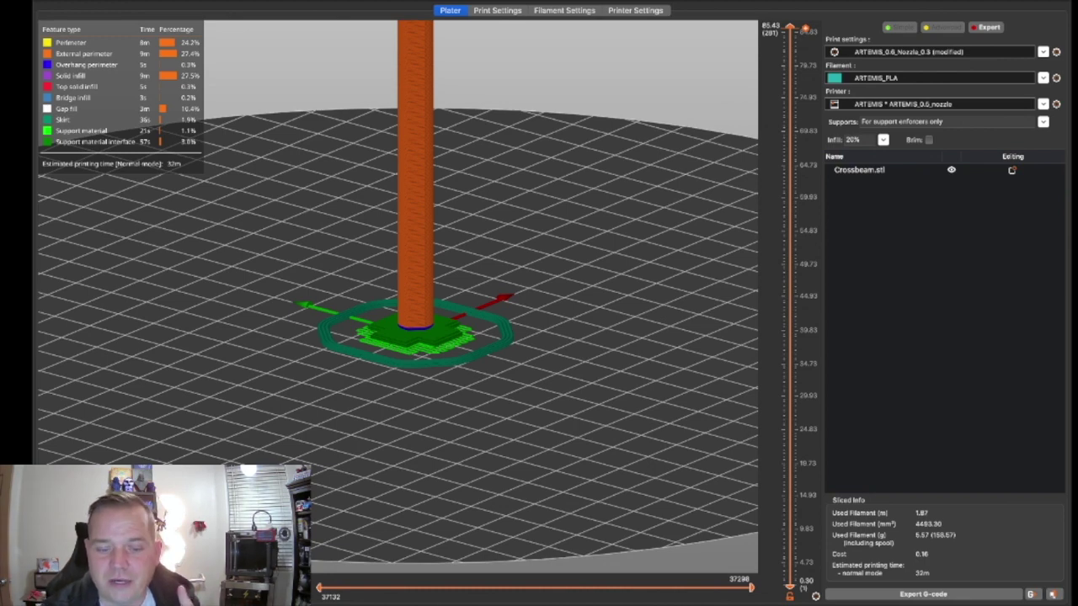
pyautogui.scroll(-6, 398, 295)
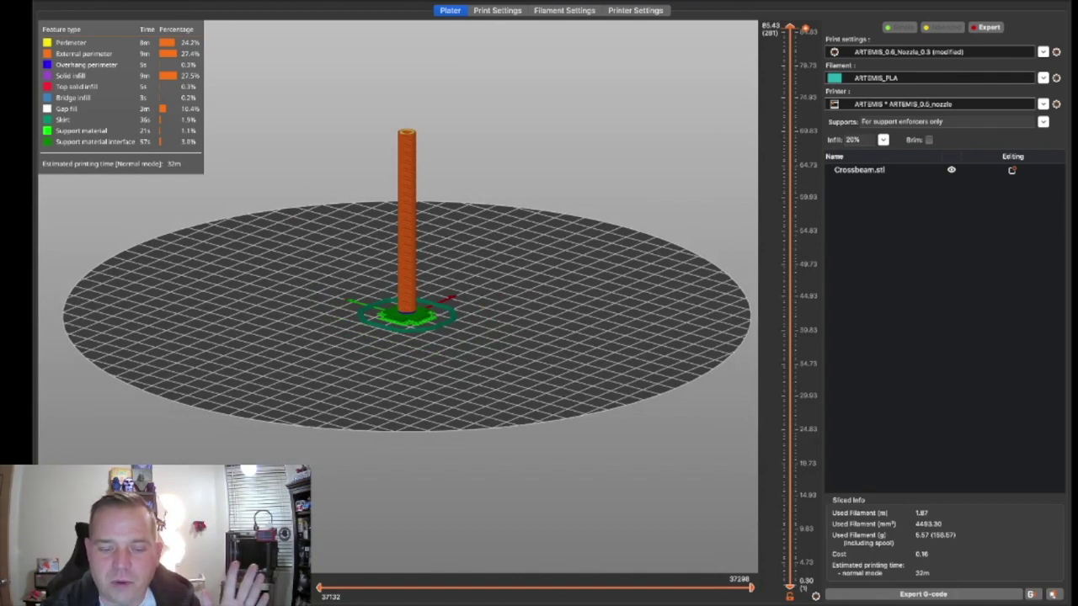
pyautogui.scroll(1, 398, 280)
pyautogui.scroll(1, 398, 280)
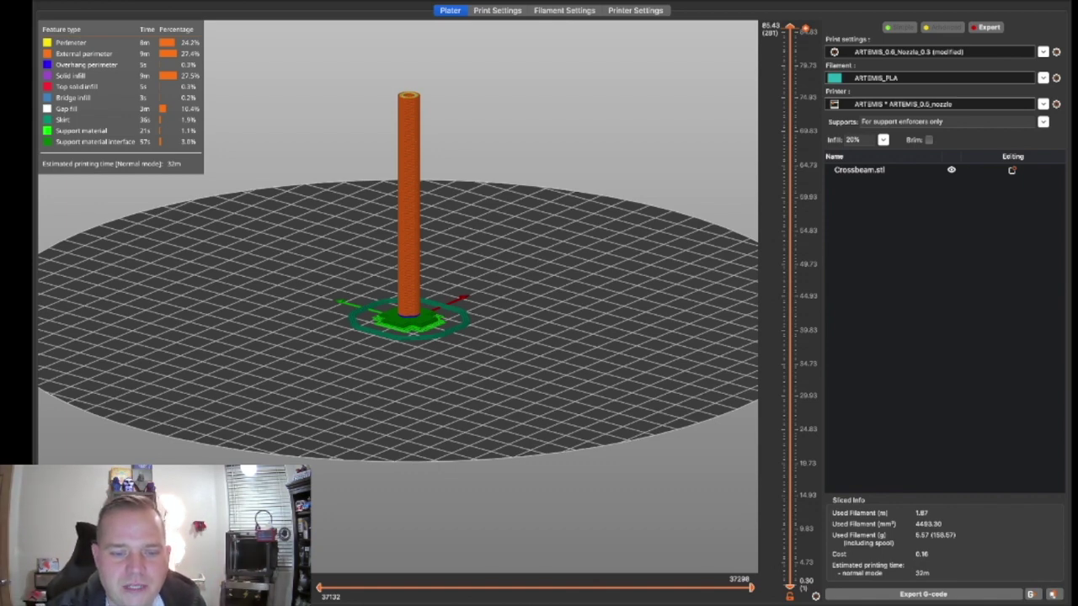
# Set the brim width to 20 mm in the print settings and slice the crossbeam again
pyautogui.press('super+2')
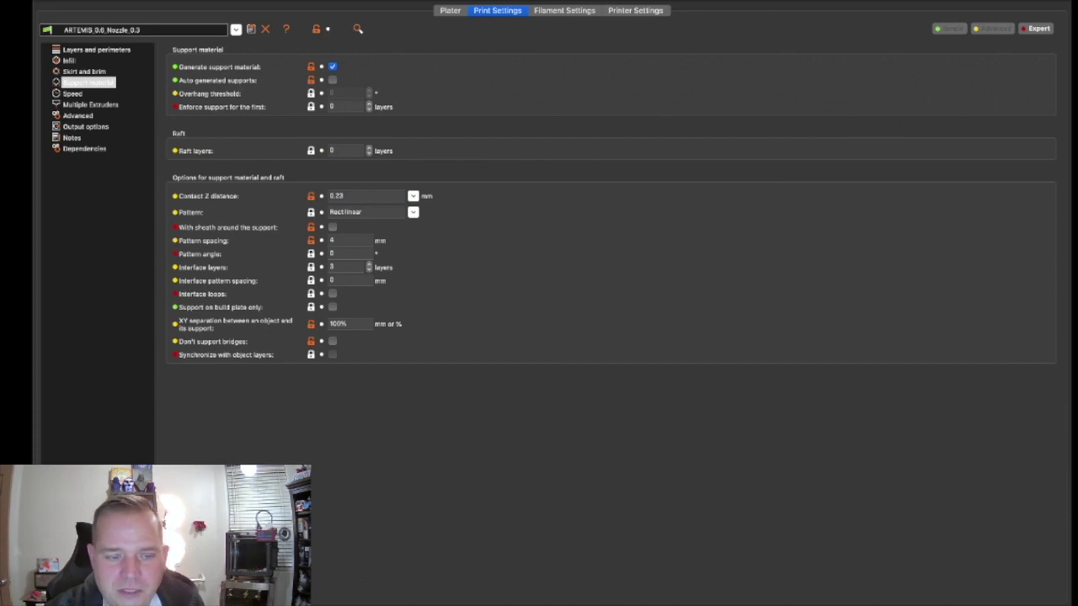
pyautogui.click(84, 72)
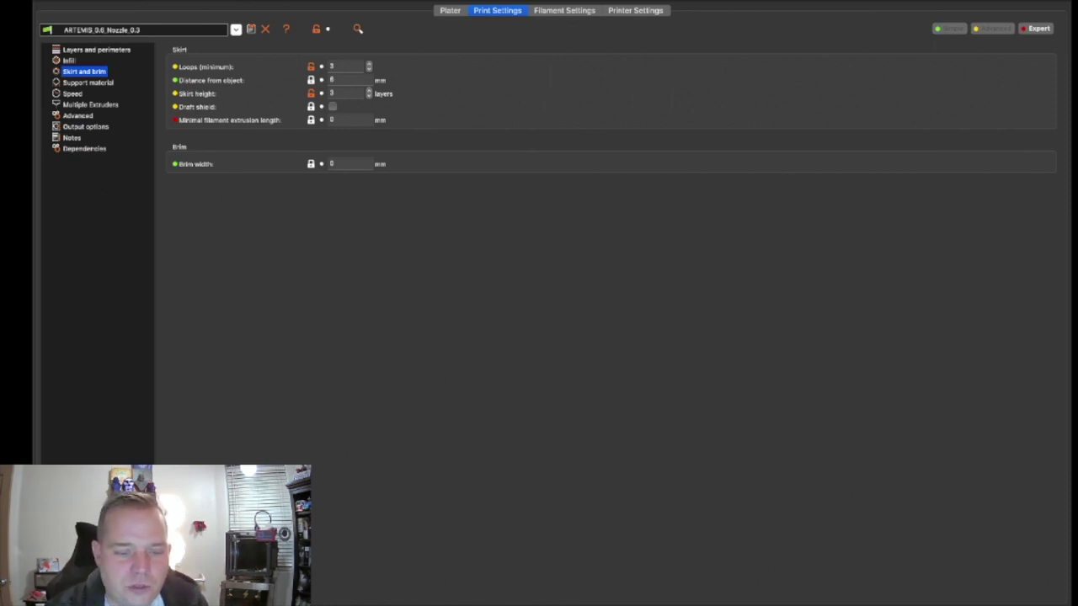
pyautogui.click(350, 163)
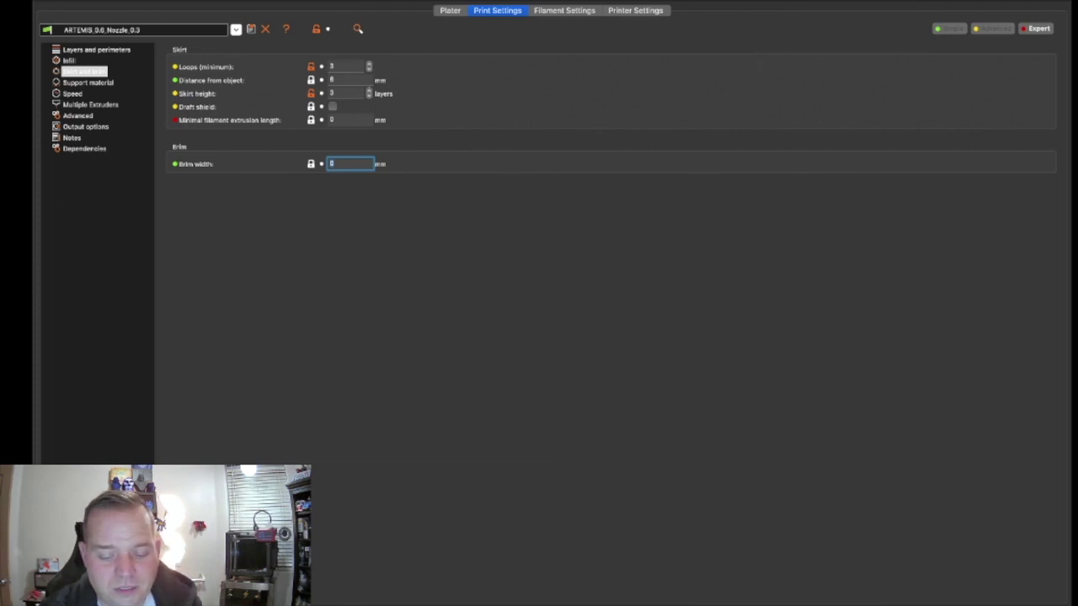
pyautogui.write('10')
pyautogui.press('BackSpace')
pyautogui.press('BackSpace')
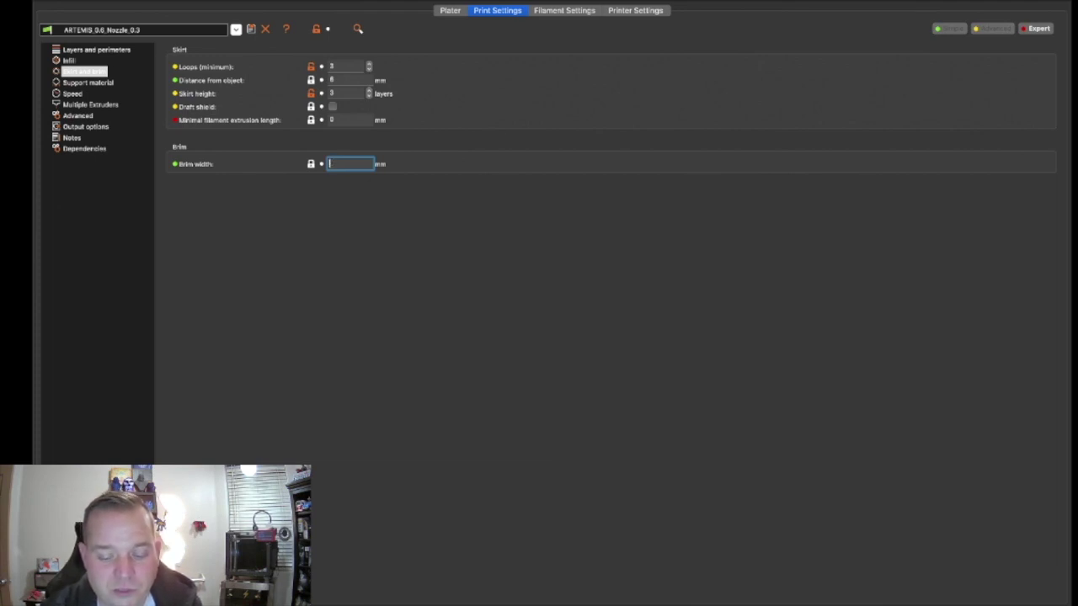
pyautogui.write('20')
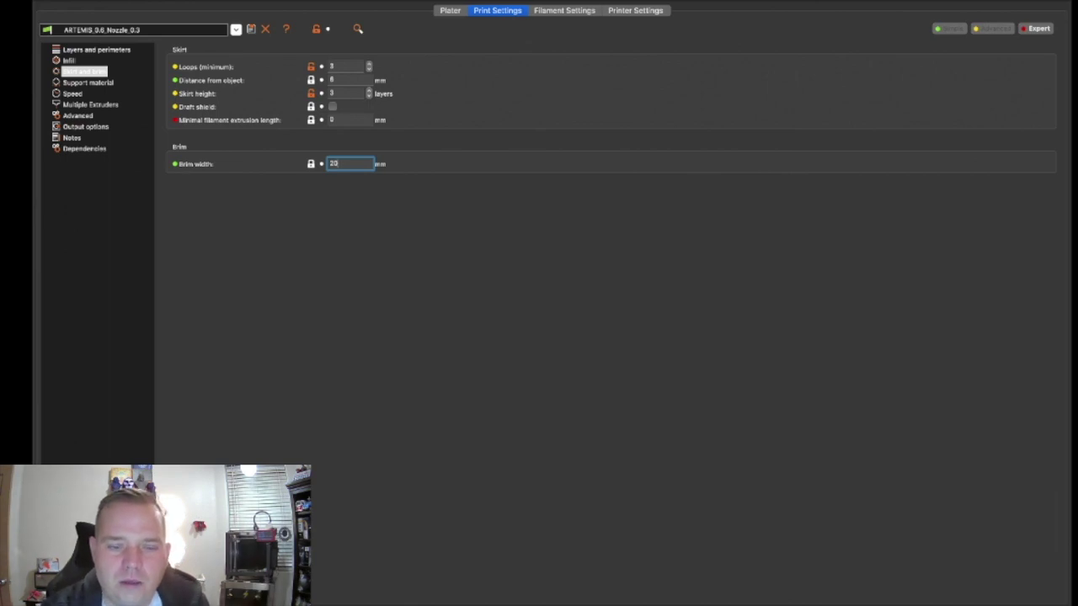
pyautogui.click(450, 10)
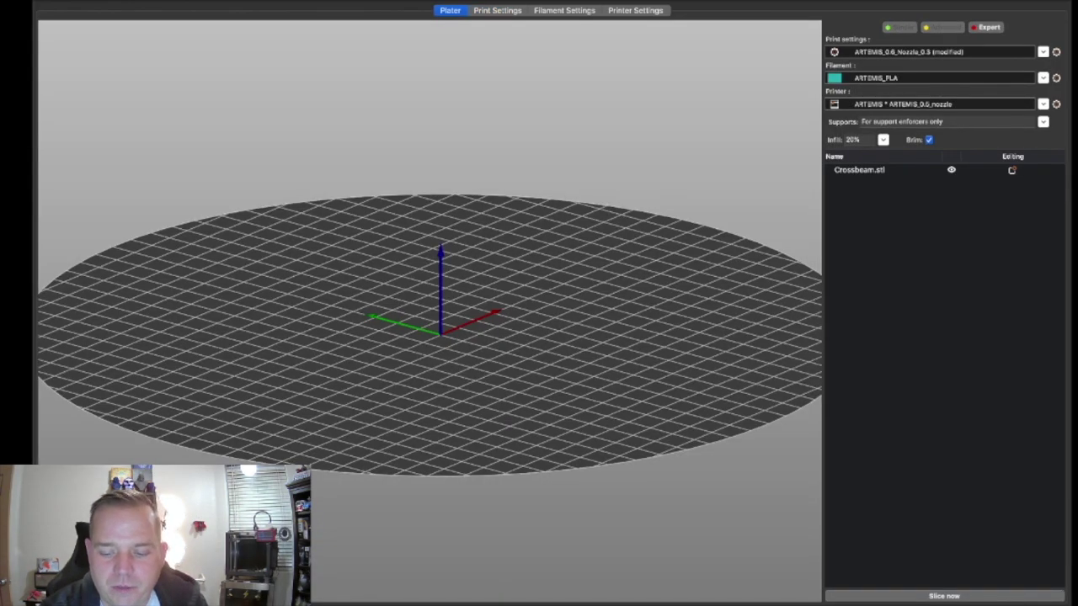
pyautogui.click(944, 595)
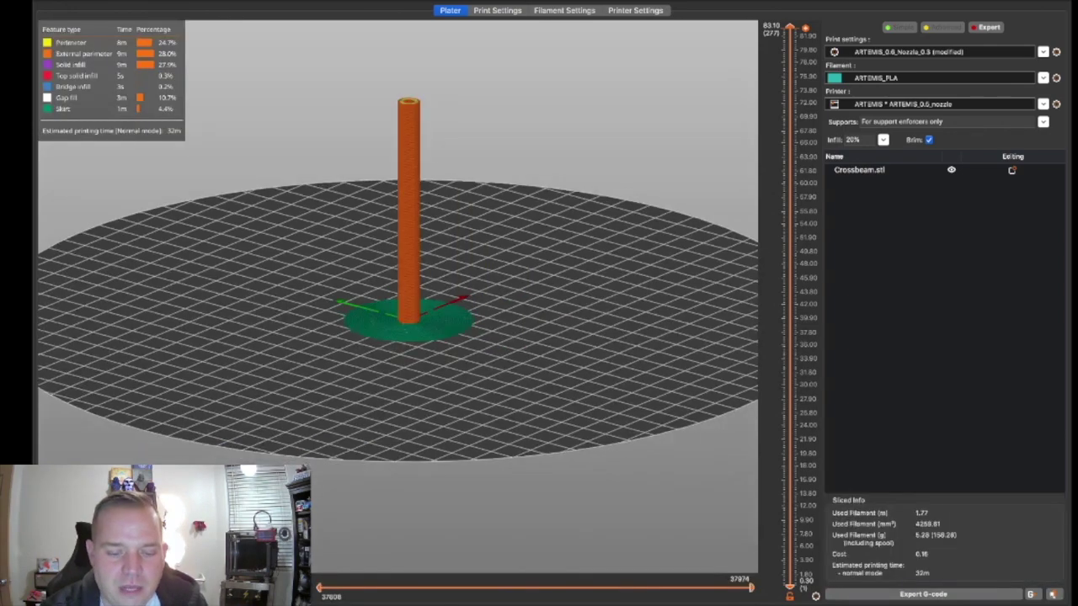
# Examine the sliced brim around the crossbeam's base from above and from beneath the bed
pyautogui.scroll(10, 398, 296)
pyautogui.moveTo(433, 373); pyautogui.dragTo(397, 230, button='right')
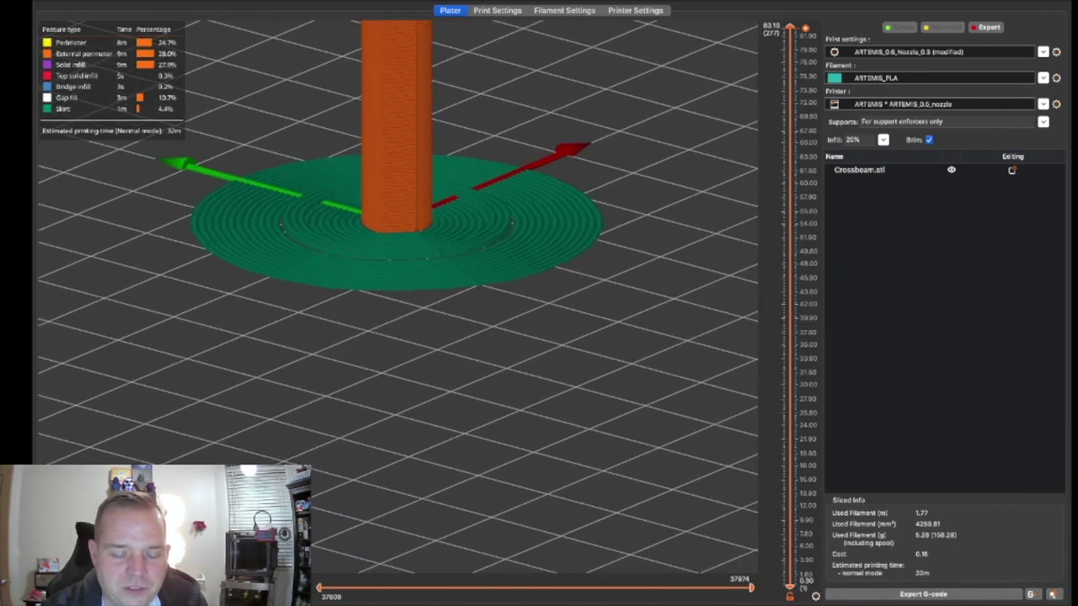
pyautogui.scroll(3, 397, 253)
pyautogui.scroll(3, 398, 252)
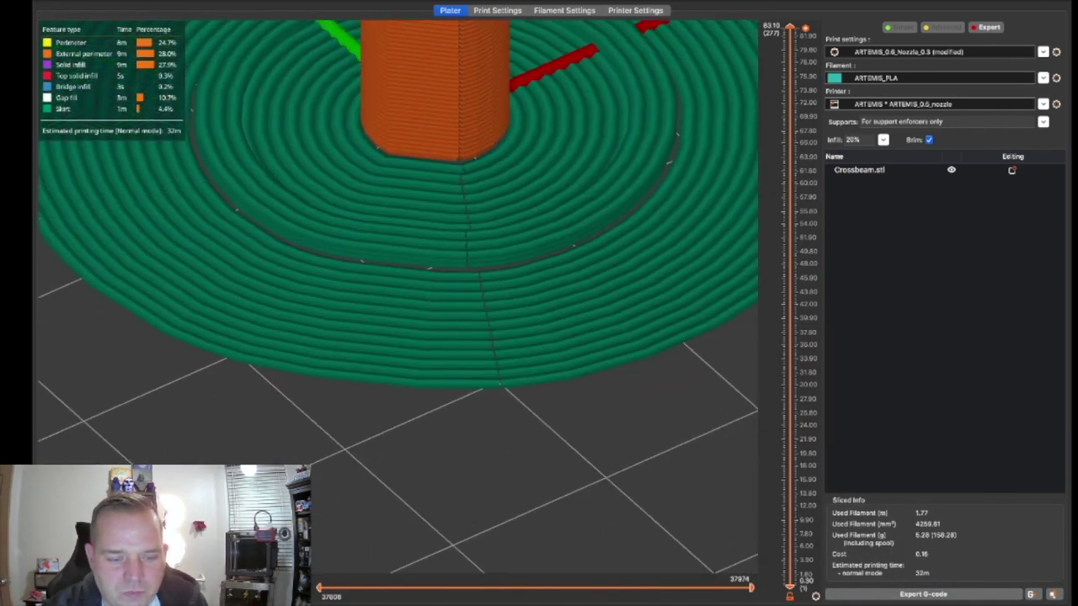
pyautogui.moveTo(398, 303); pyautogui.dragTo(363, 218)
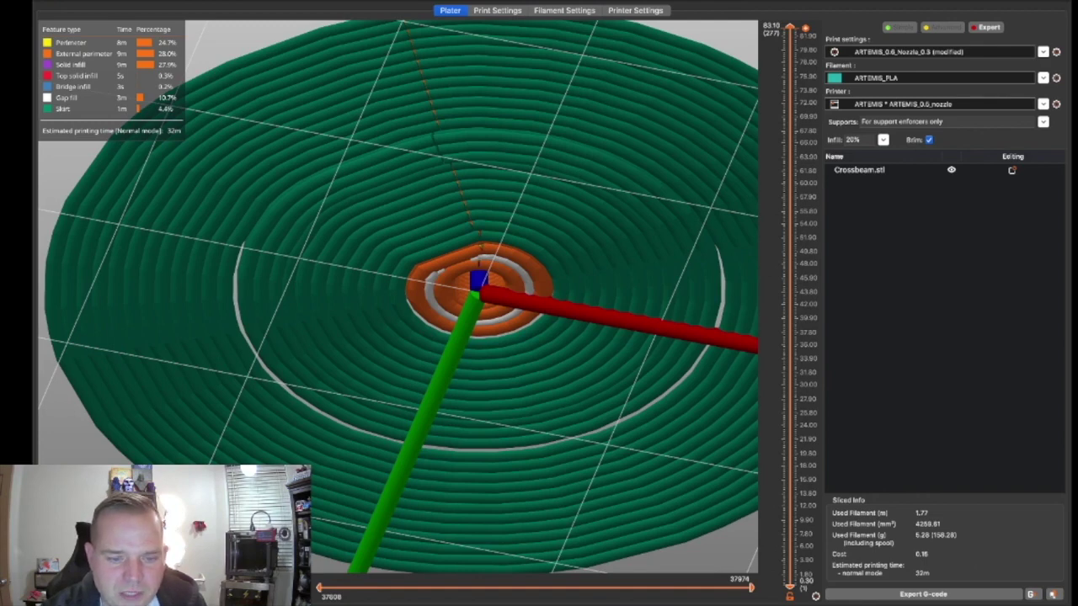
# Check the skirt's distance from the object in the print settings against the sliced brim and skirt around the base
pyautogui.click(497, 10)
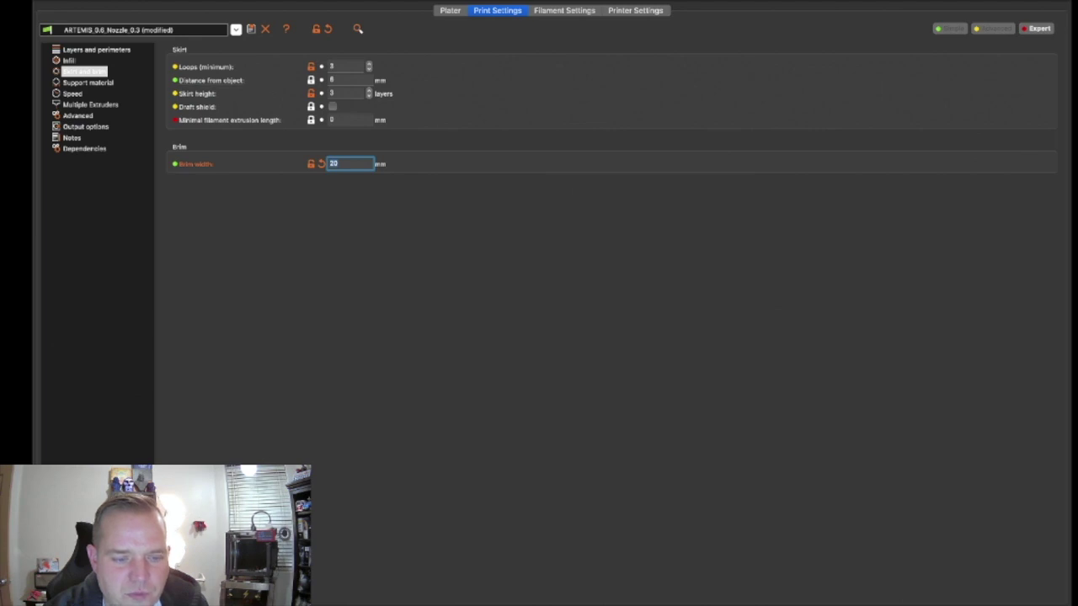
pyautogui.click(349, 79)
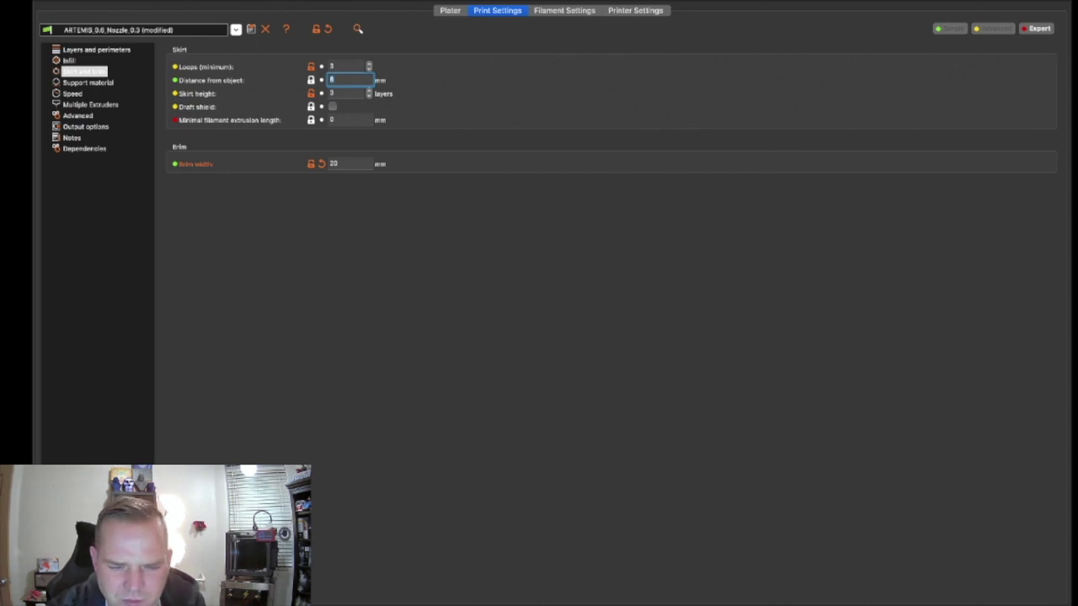
pyautogui.click(335, 79)
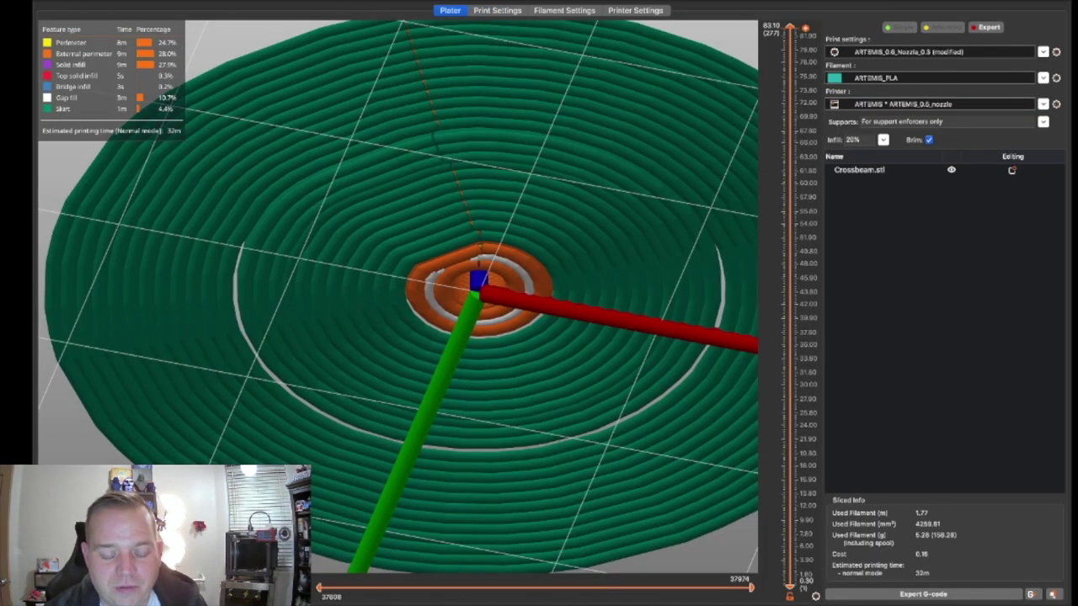
pyautogui.scroll(-3, 399, 297)
pyautogui.moveTo(399, 297); pyautogui.dragTo(418, 389)
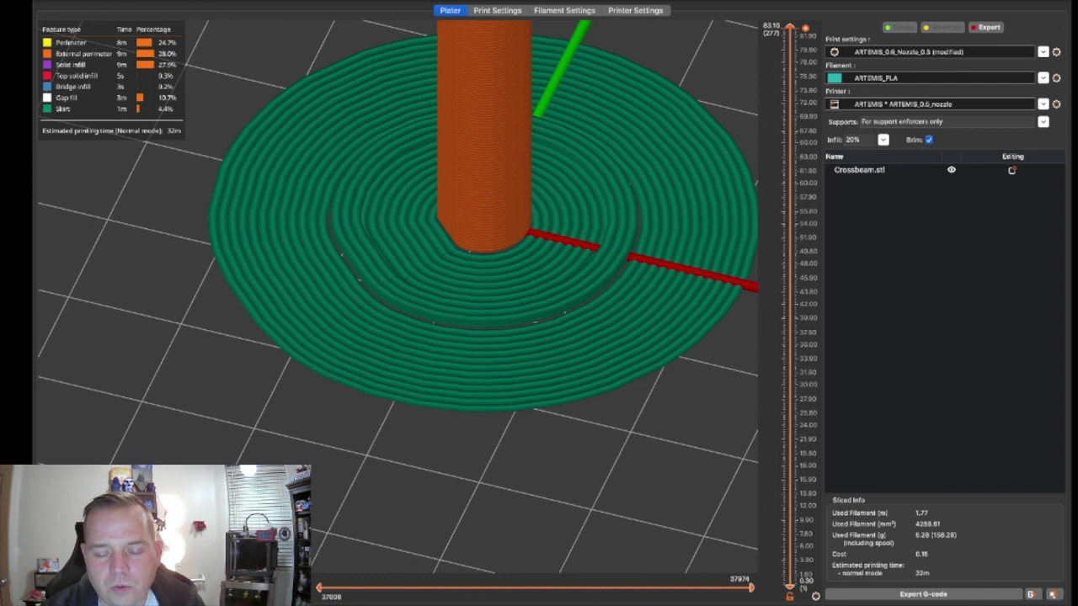
pyautogui.click(497, 10)
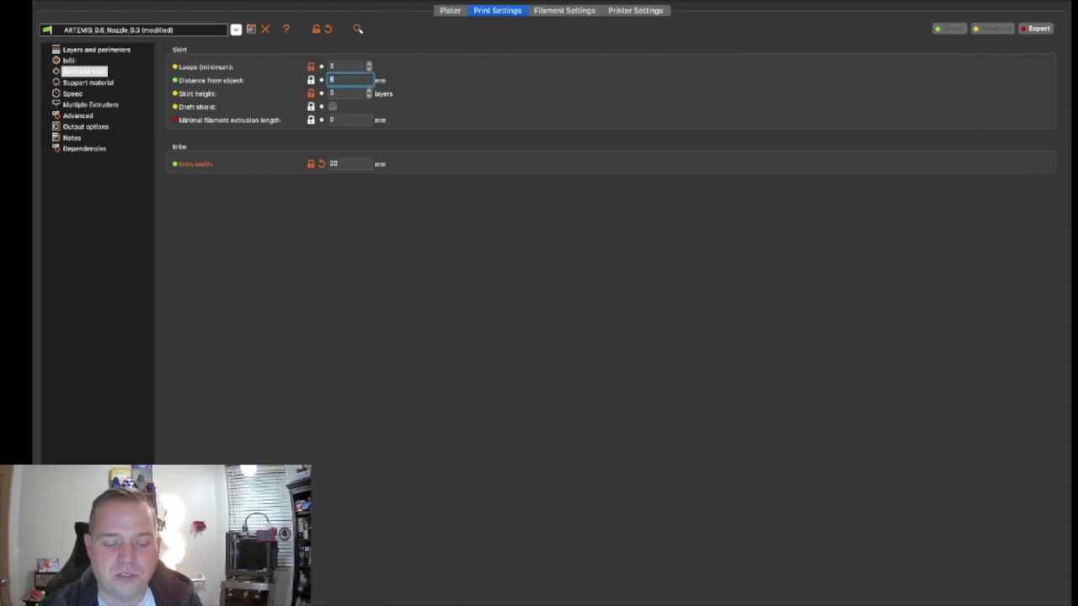
# Set the skirt's distance from object to 20 mm and its minimum loops to 0, and slice the crossbeam again
pyautogui.write('20')
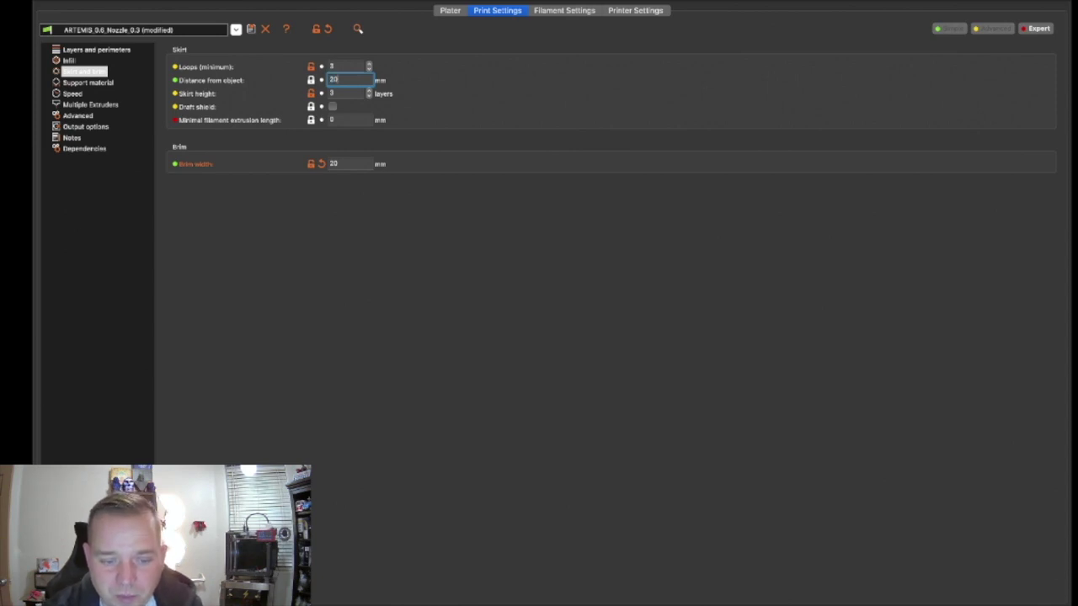
pyautogui.press('Tab')
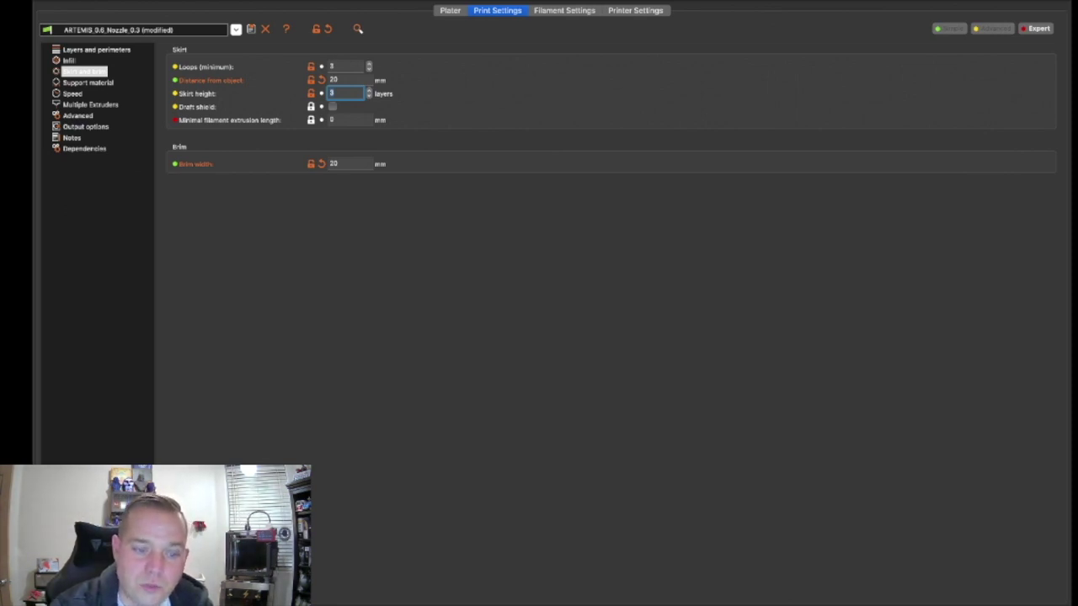
pyautogui.click(334, 66)
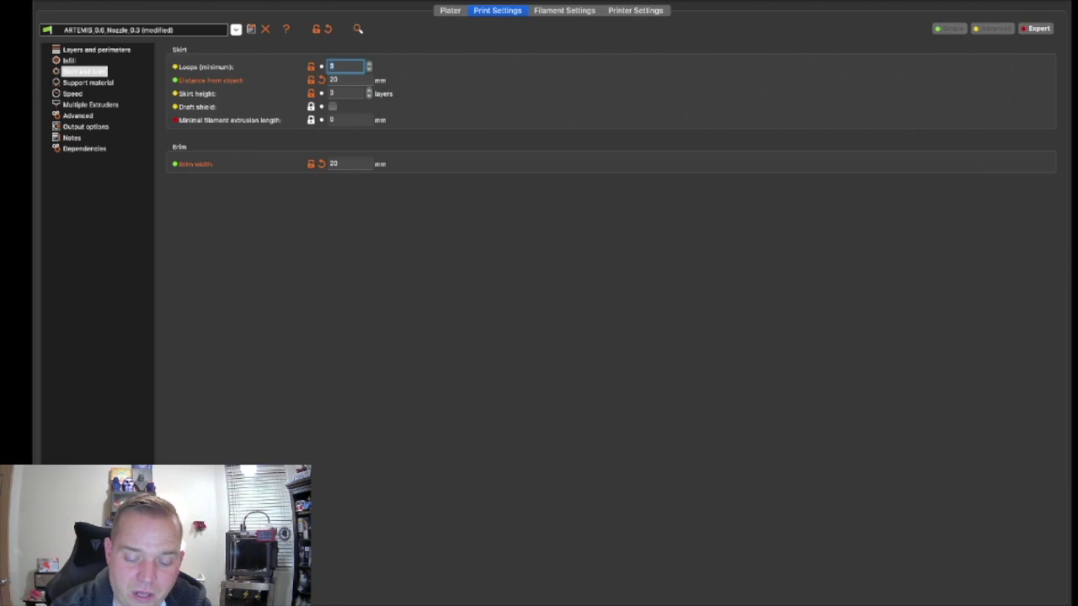
pyautogui.write('8')
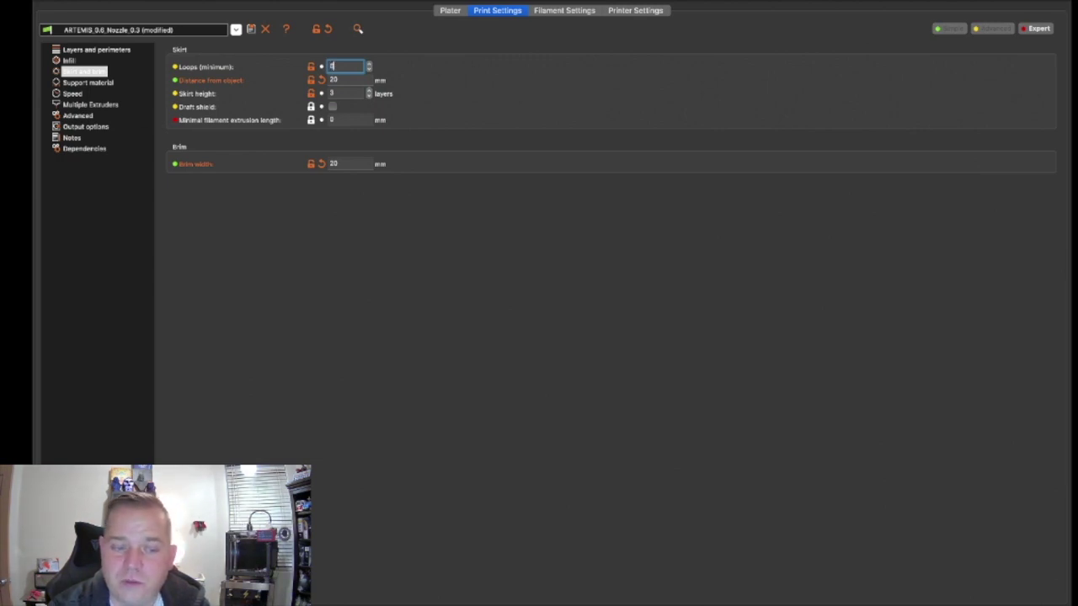
pyautogui.press('Tab')
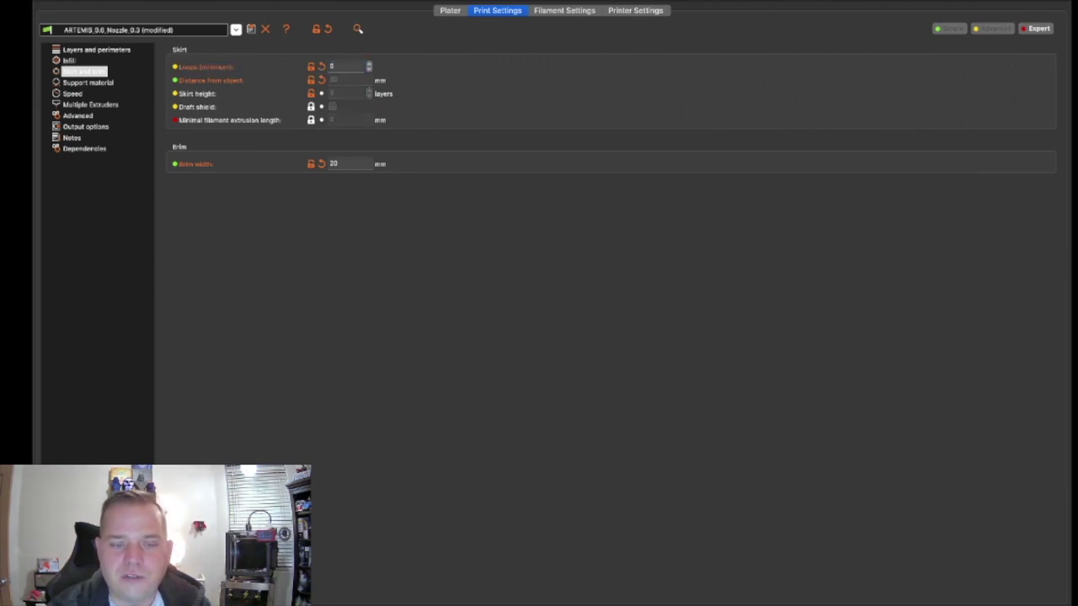
pyautogui.click(450, 10)
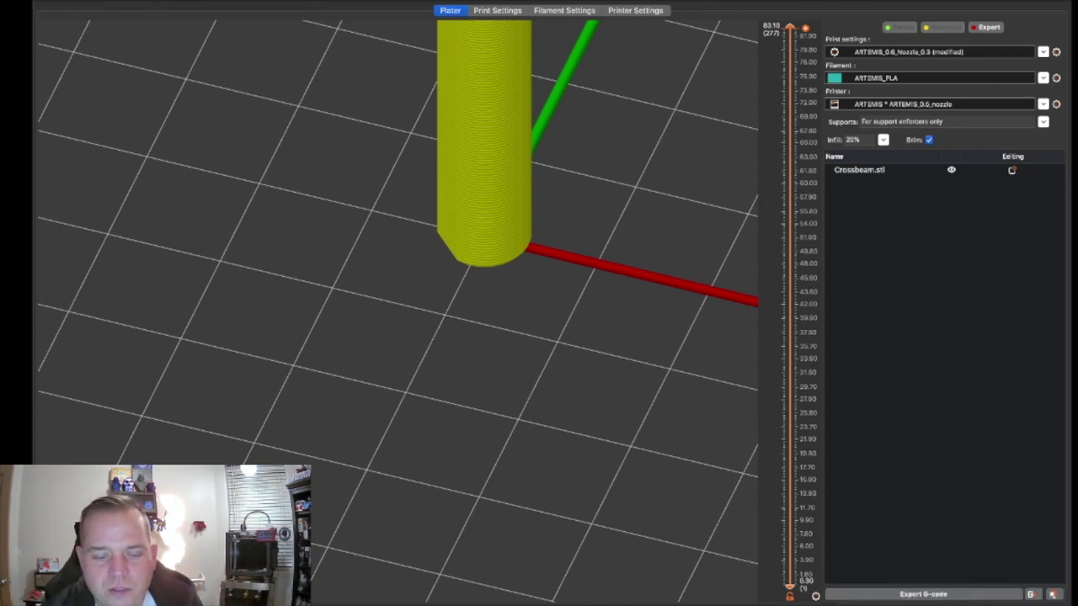
pyautogui.hotkey('ctrl', 'r')
# Examine the sliced brim rings where they meet the crossbeam's base, and view the whole print on the bed
pyautogui.moveTo(505, 337); pyautogui.dragTo(484, 343)
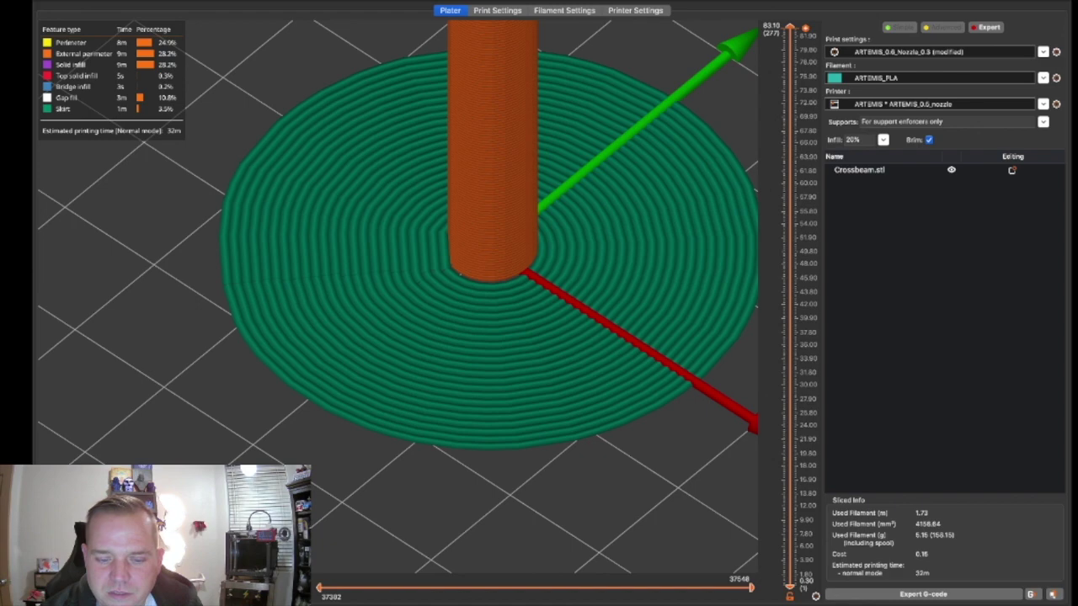
pyautogui.scroll(10, 398, 297)
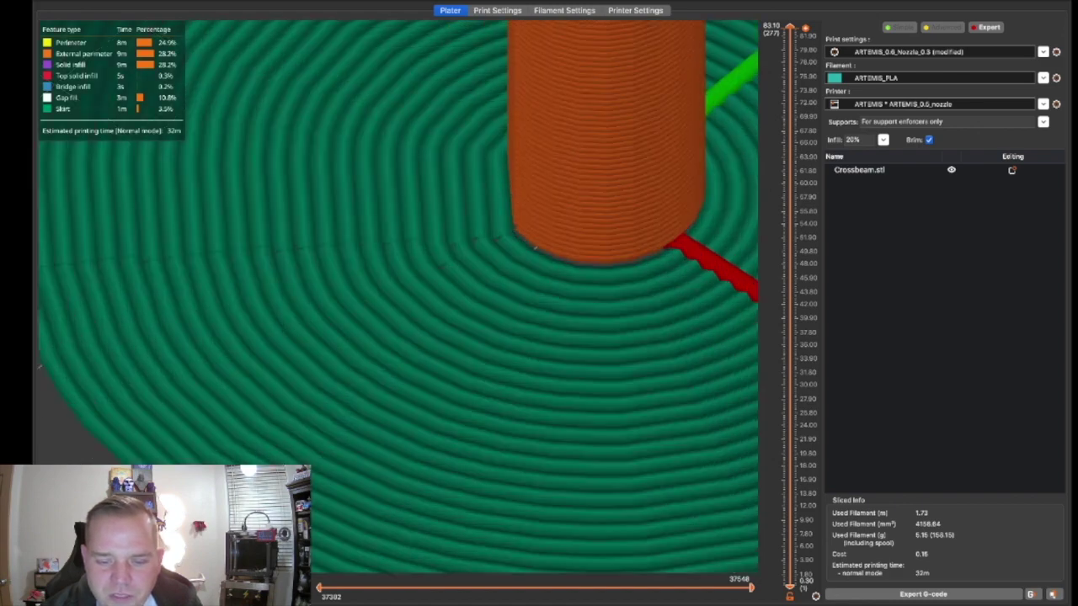
pyautogui.moveTo(505, 295); pyautogui.dragTo(225, 297, button='middle')
pyautogui.scroll(6, 398, 296)
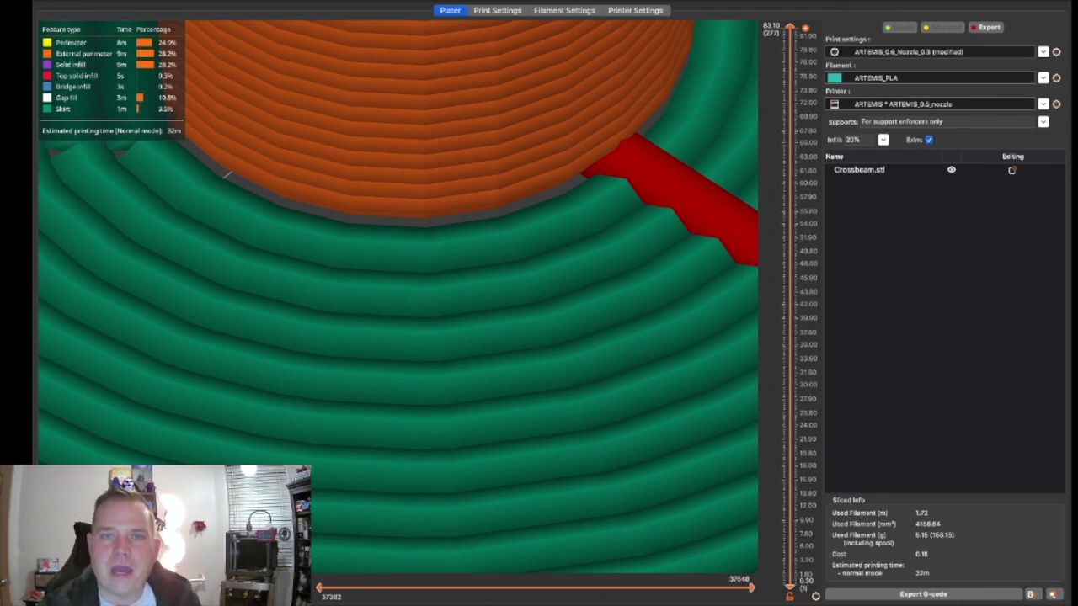
pyautogui.scroll(-1, 398, 297)
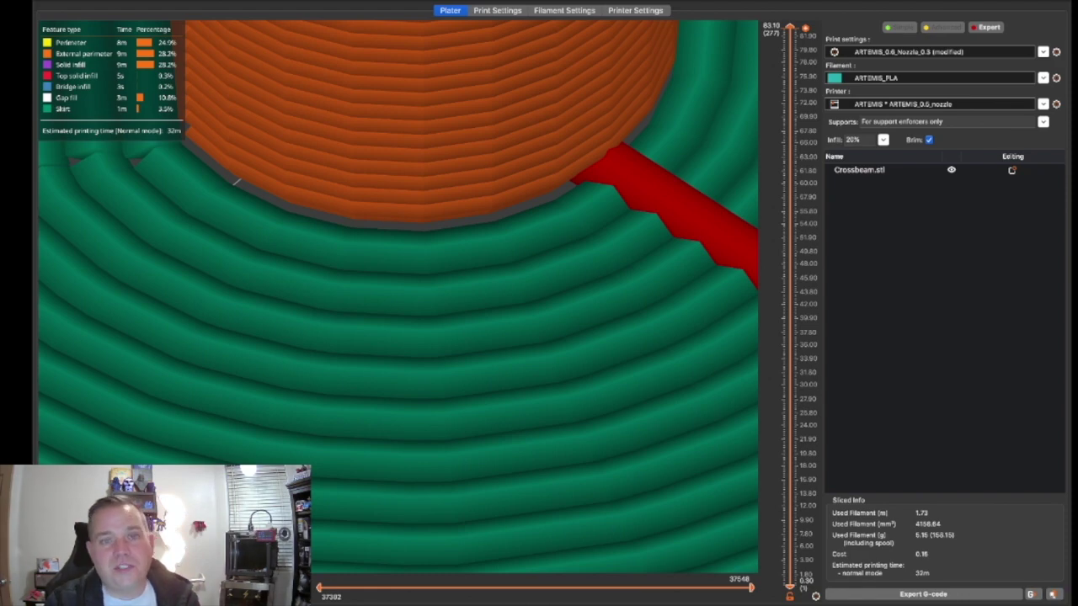
pyautogui.scroll(-10, 234, 182)
pyautogui.scroll(1, 398, 297)
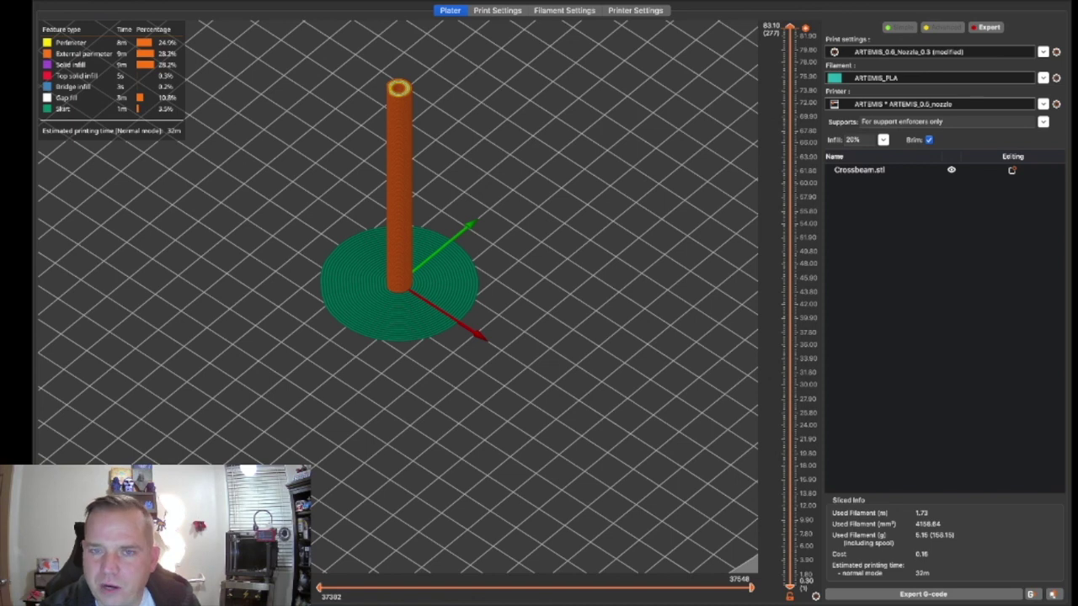
pyautogui.scroll(15, 225, 175)
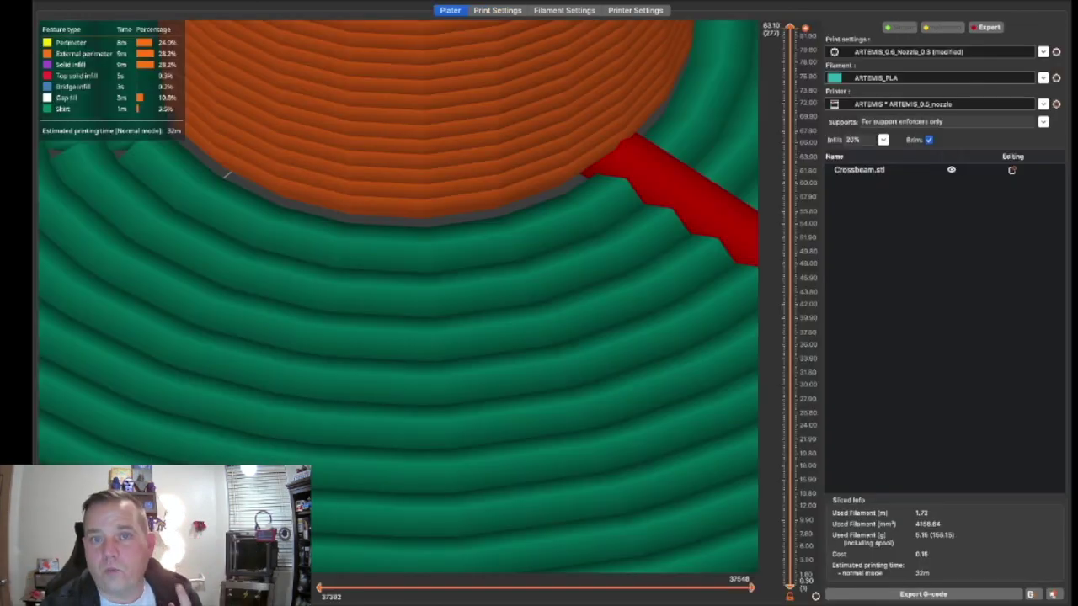
pyautogui.scroll(-6, 396, 295)
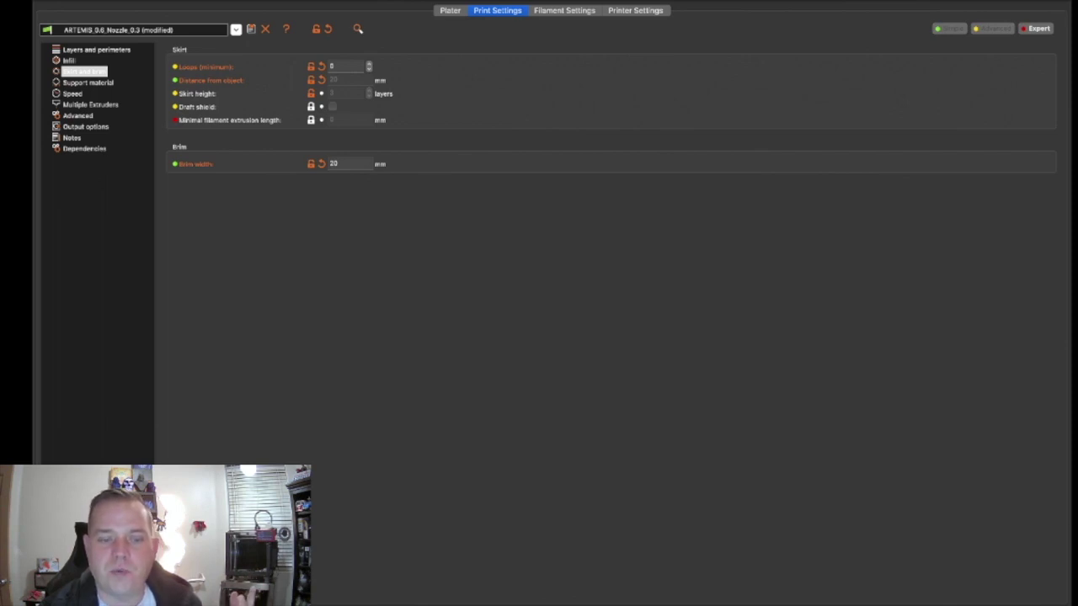
# Restore the skirt to 3 loops at 6 mm from the object and the brim width to 0 mm
pyautogui.write('3')
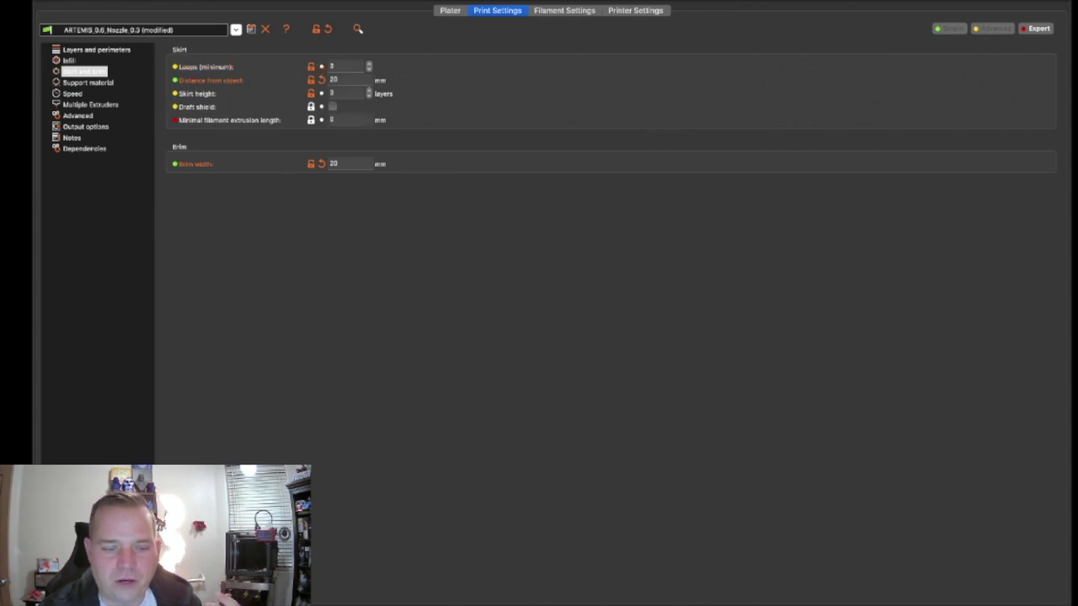
pyautogui.click(322, 79)
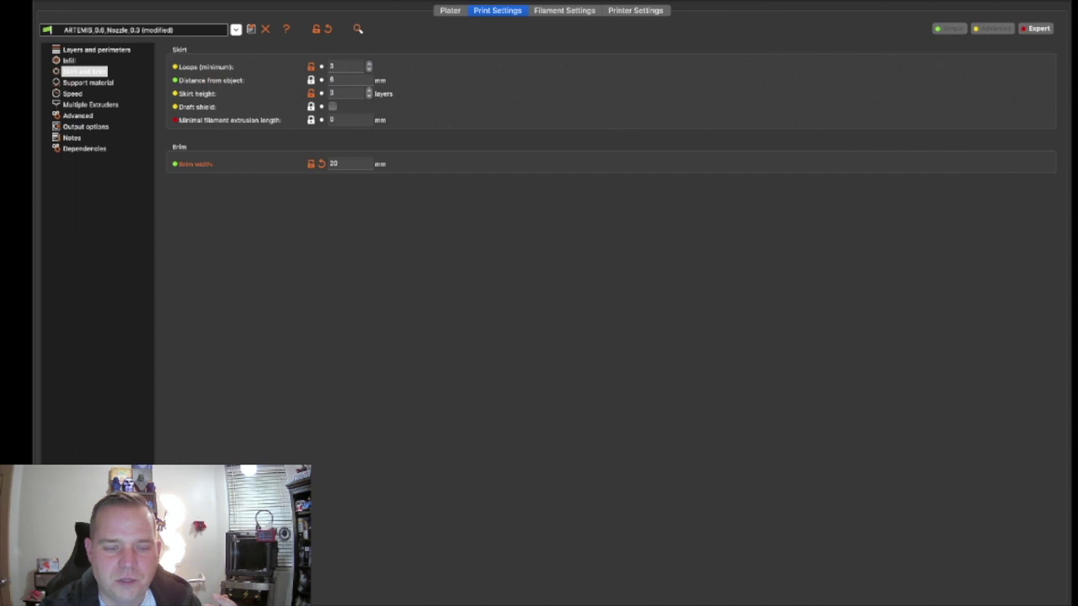
pyautogui.click(322, 163)
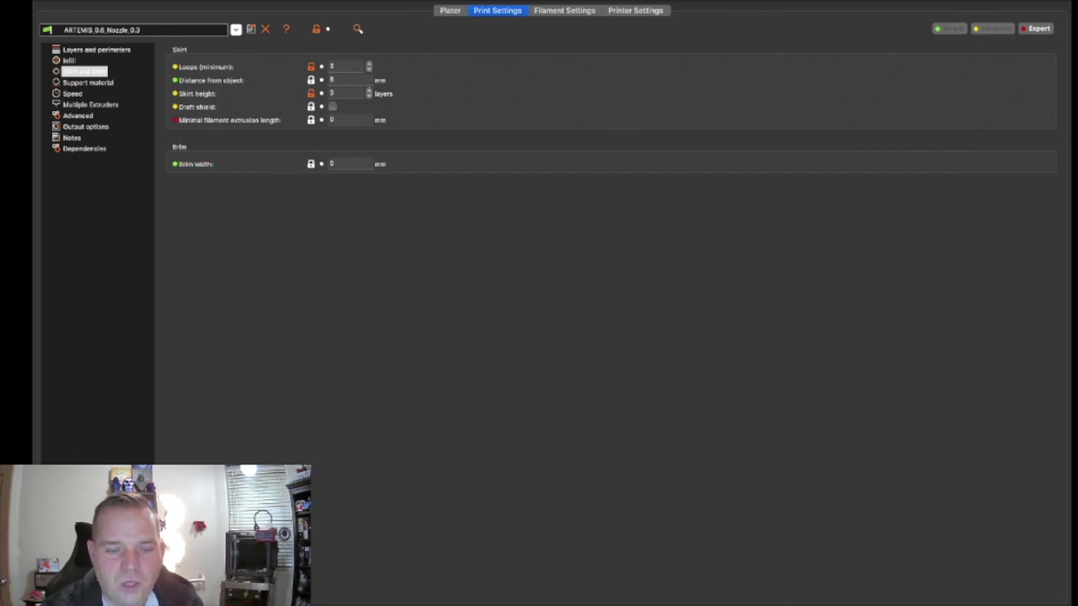
pyautogui.click(450, 10)
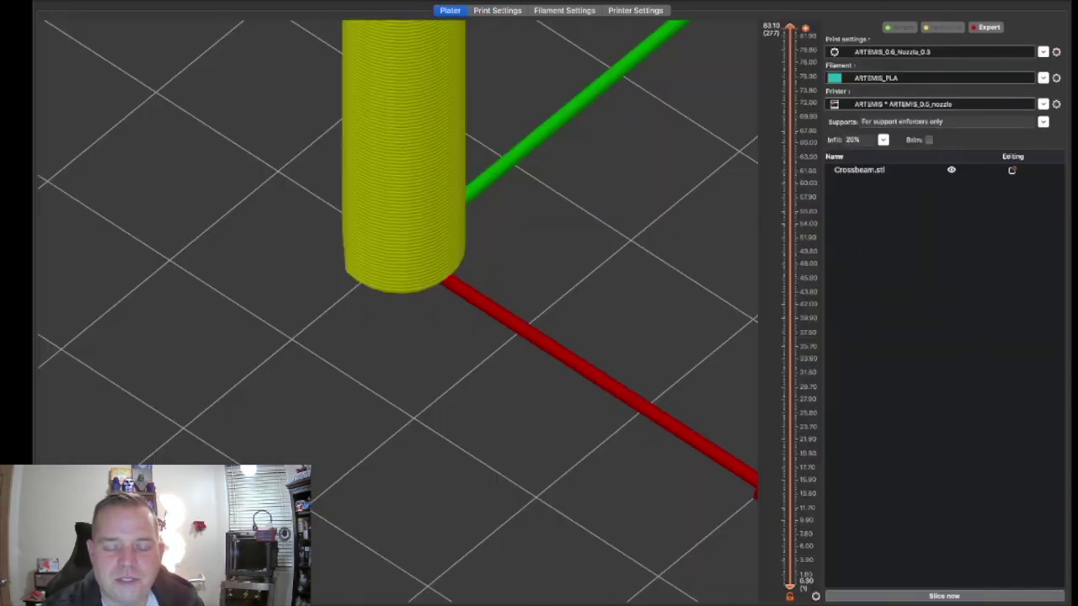
# Add a Cylinder shape to the bed around the crossbeam's base and check its centring from above
pyautogui.scroll(-8, 398, 311)
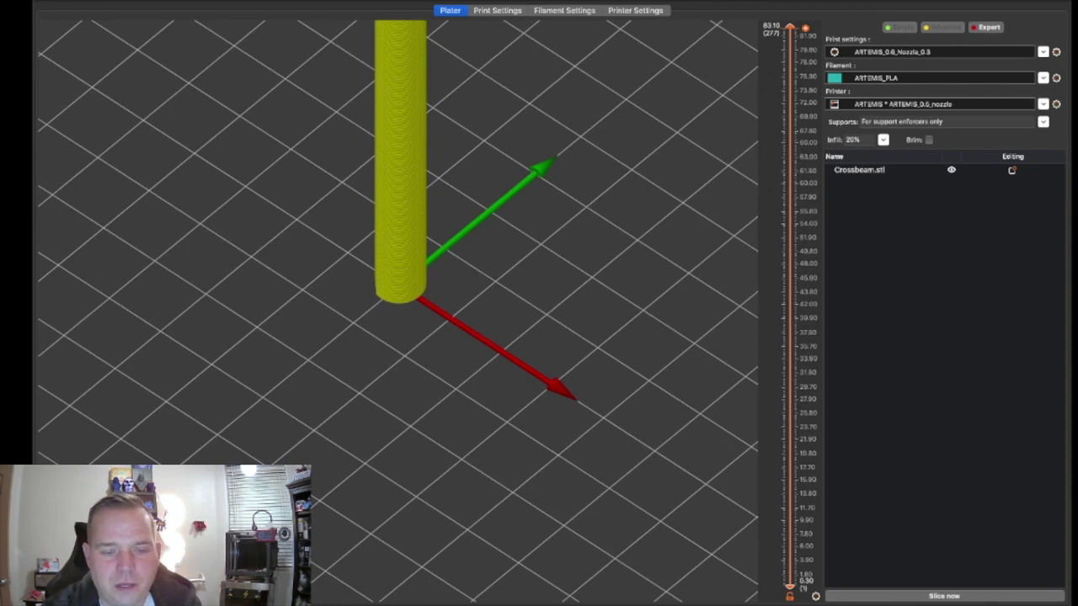
pyautogui.scroll(-6, 429, 311)
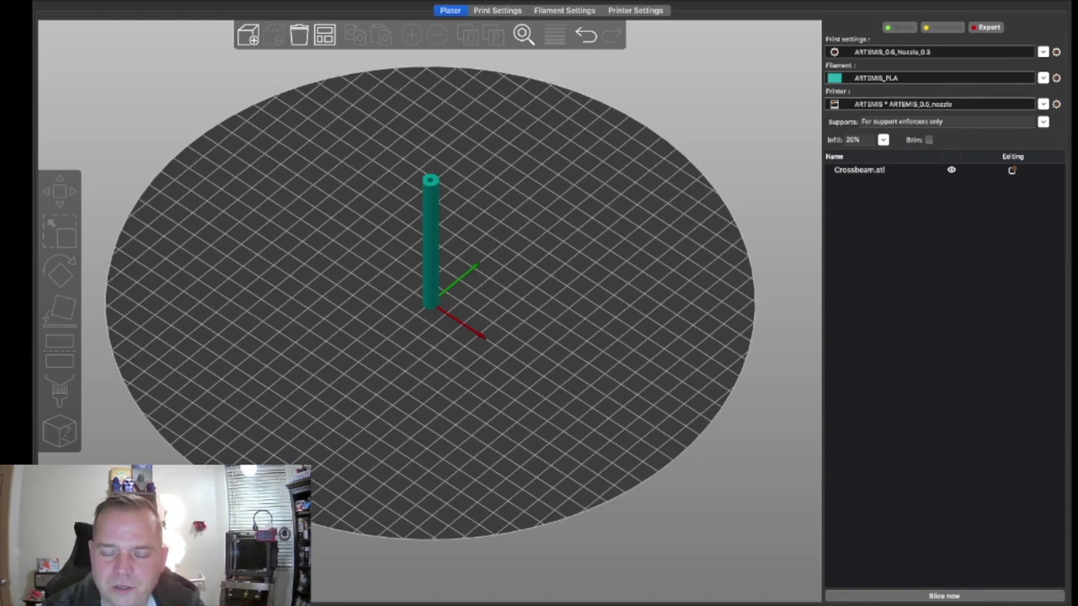
pyautogui.moveTo(539, 354); pyautogui.dragTo(577, 354)
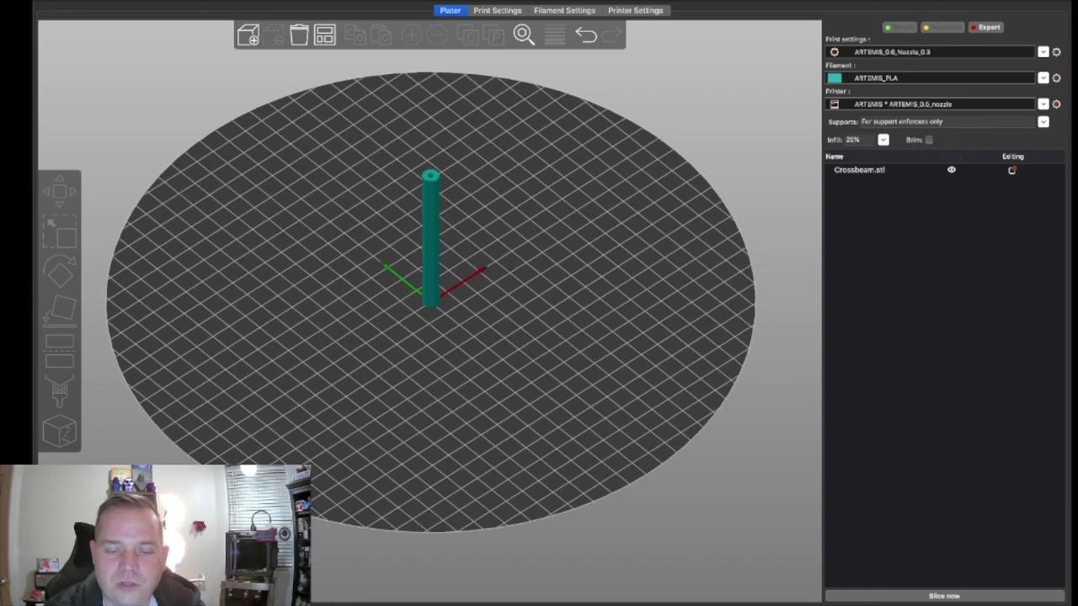
pyautogui.click(430, 239)
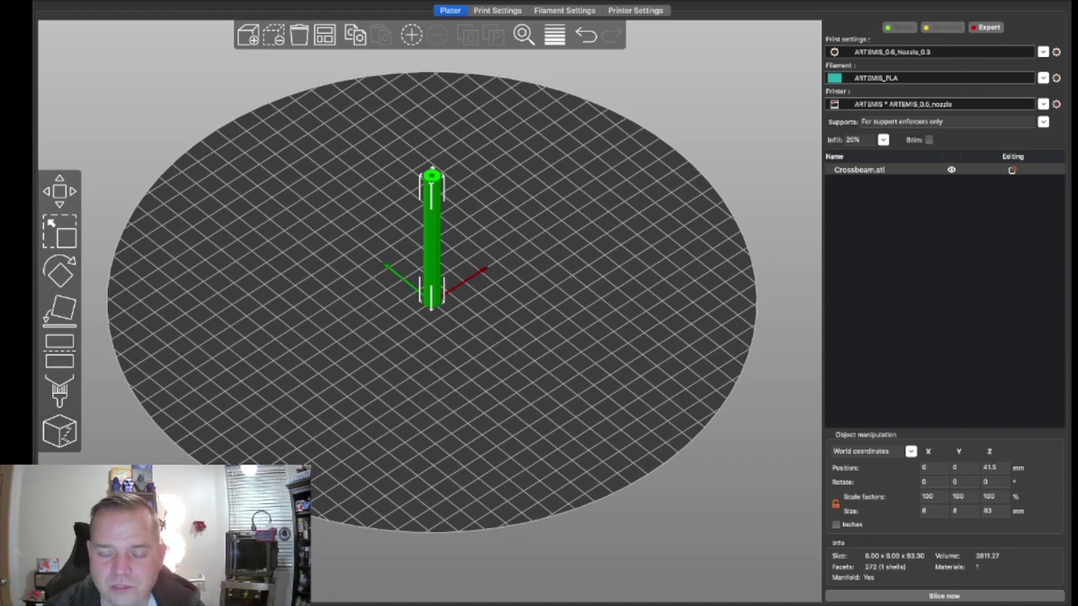
pyautogui.press('Escape')
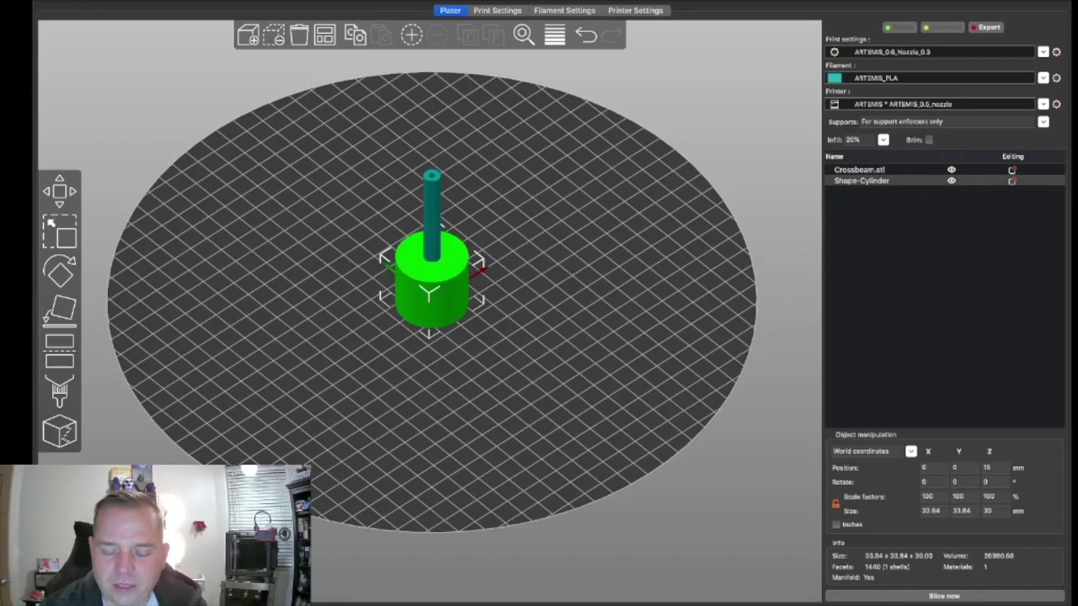
pyautogui.press('1')
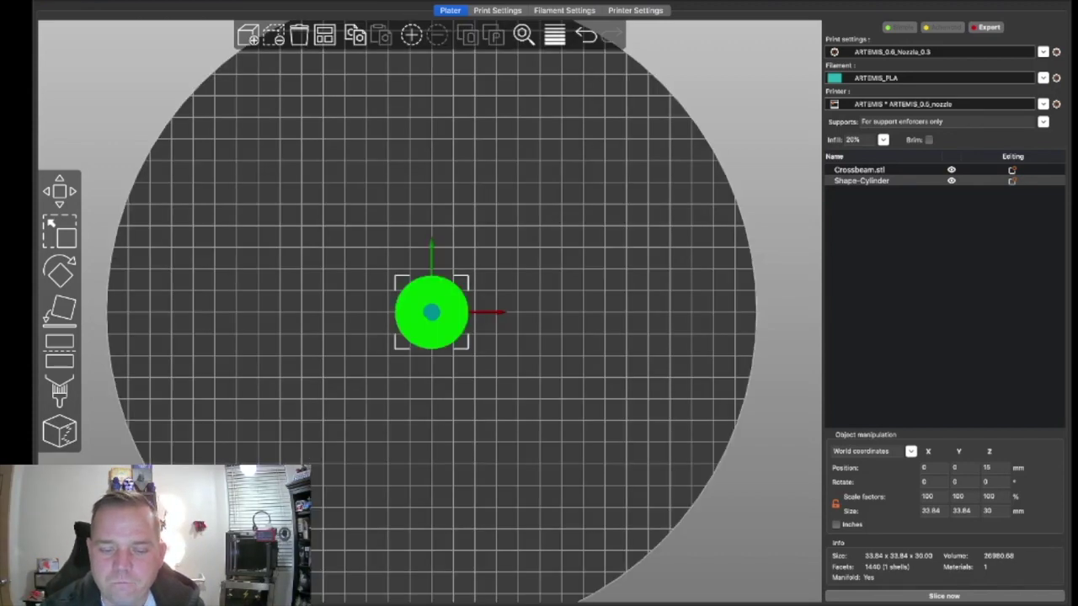
pyautogui.press('0')
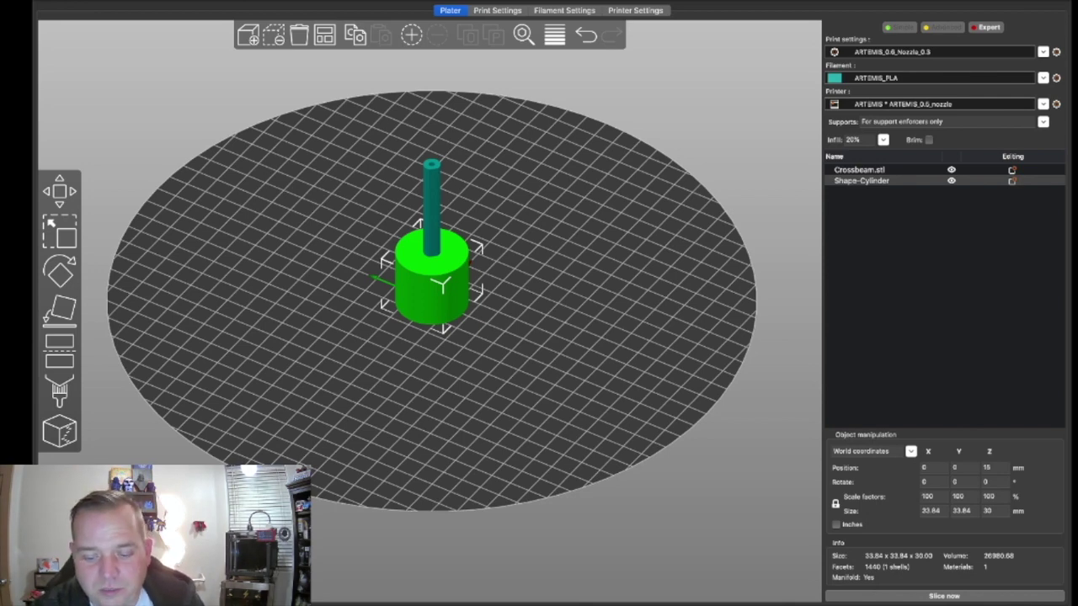
# Unlock the cylinder's proportions and resize it to a thin disc of 25 x 25 x 0.3 mm
pyautogui.click(835, 503)
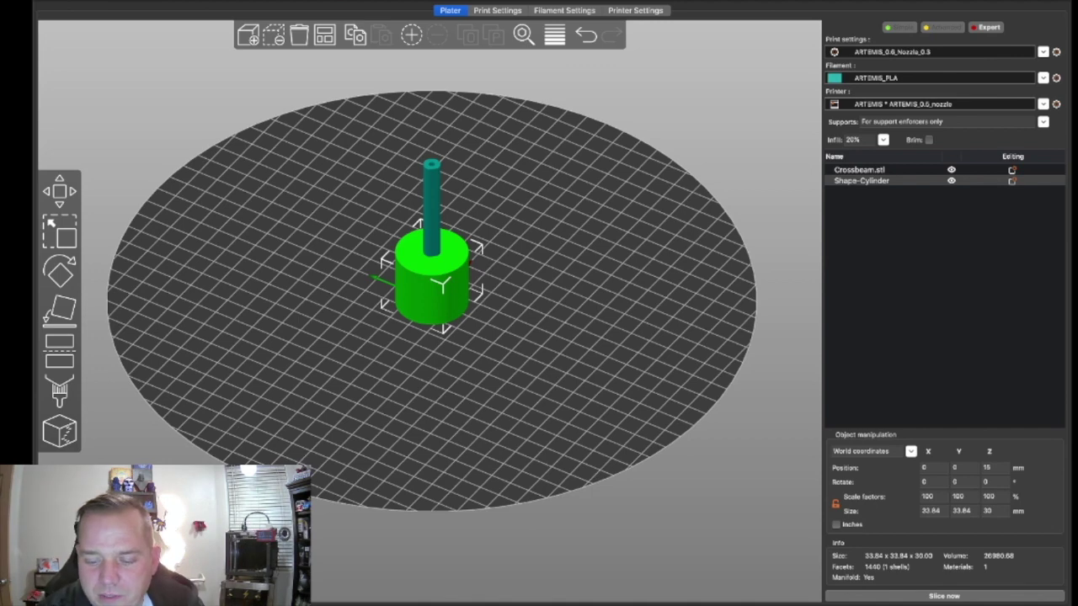
pyautogui.doubleClick(932, 511)
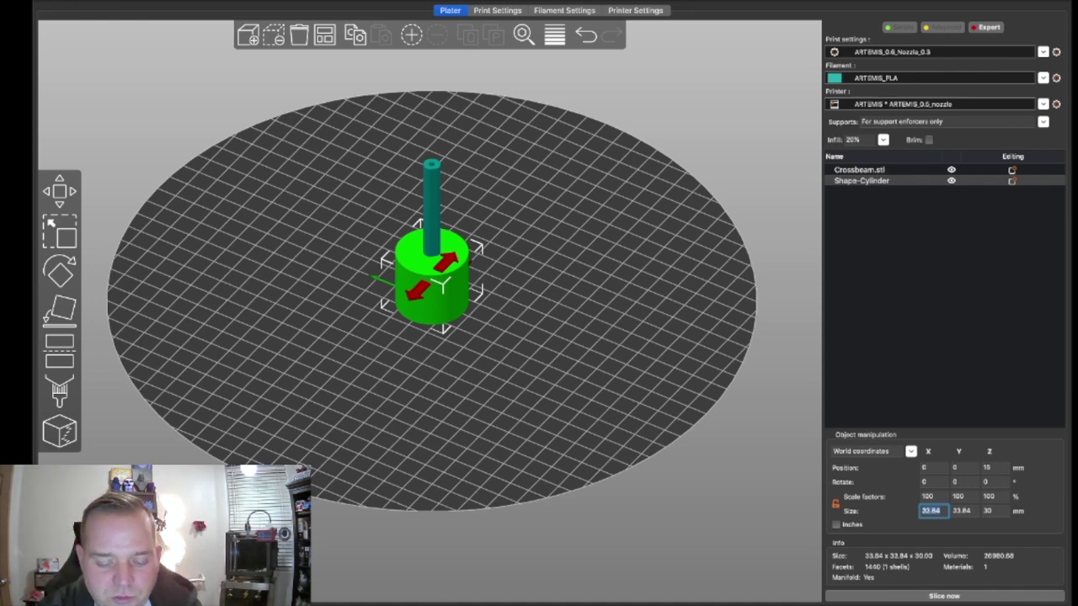
pyautogui.write('25')
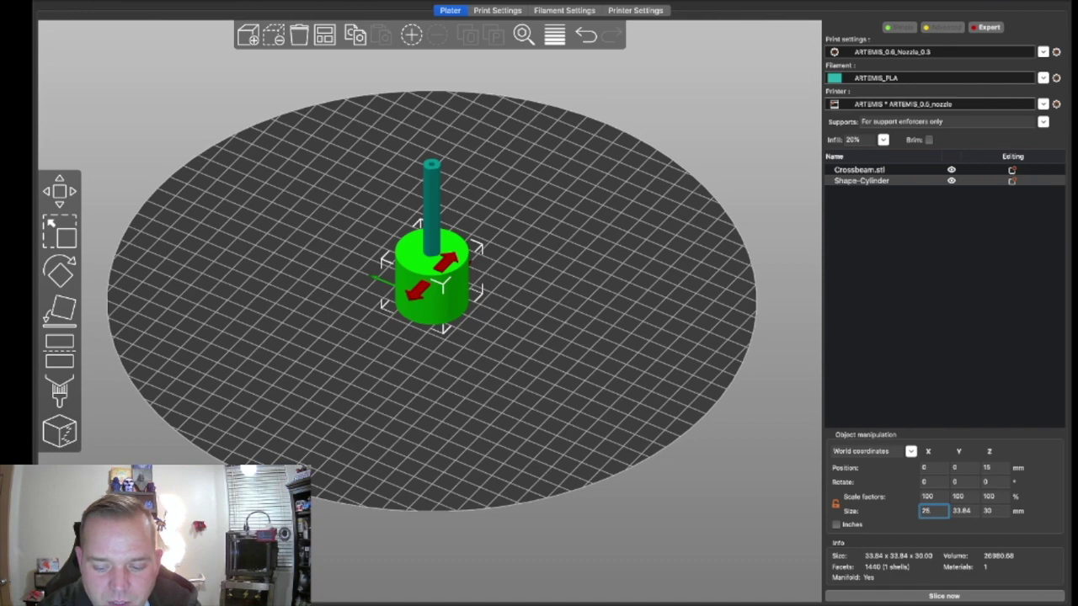
pyautogui.press('Tab')
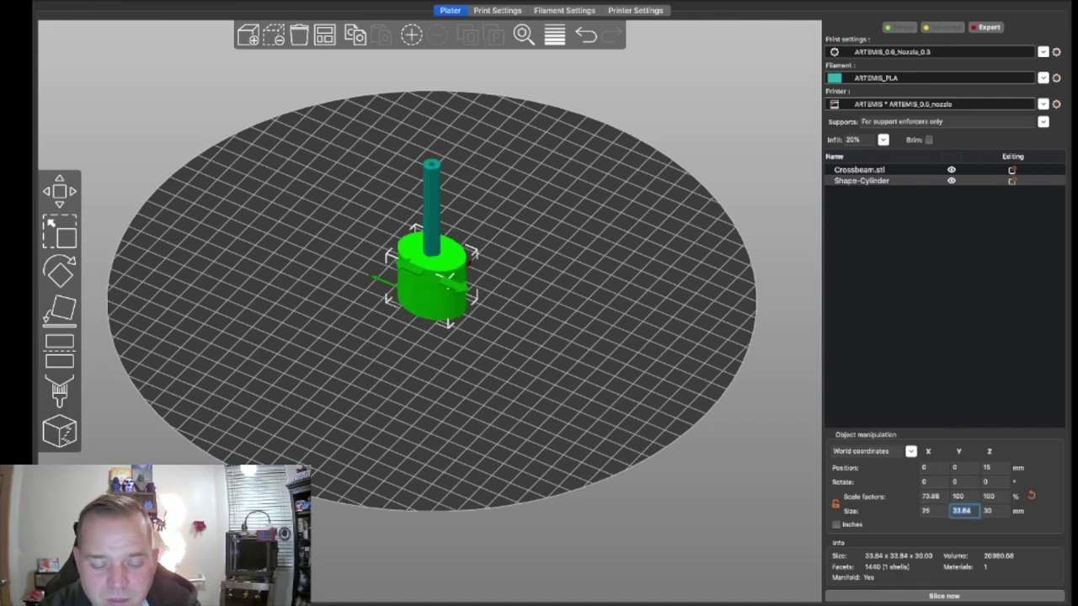
pyautogui.write('25')
pyautogui.press('Tab')
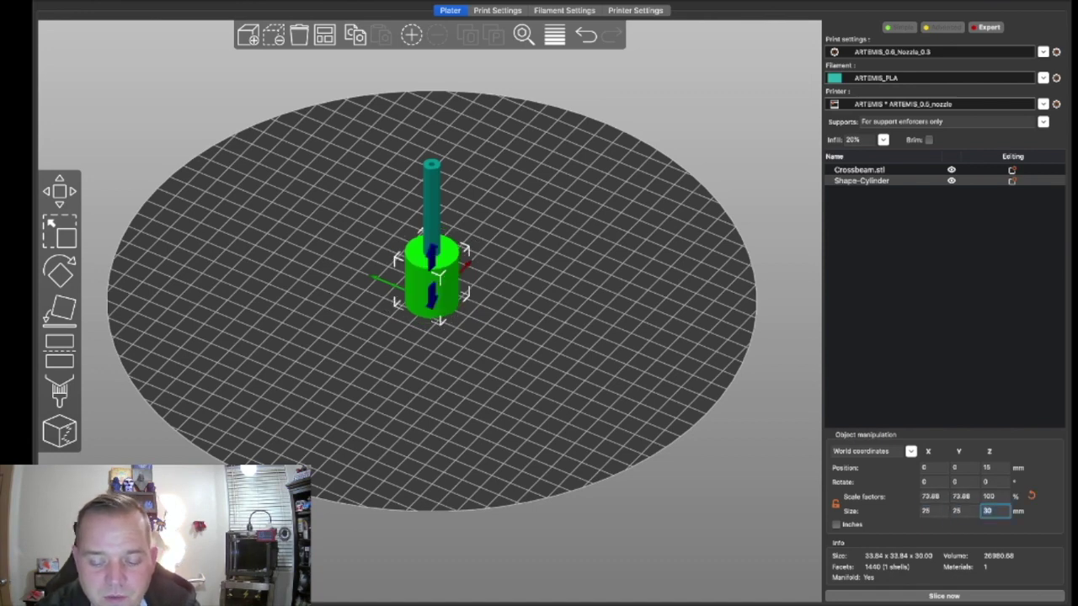
pyautogui.write('0')
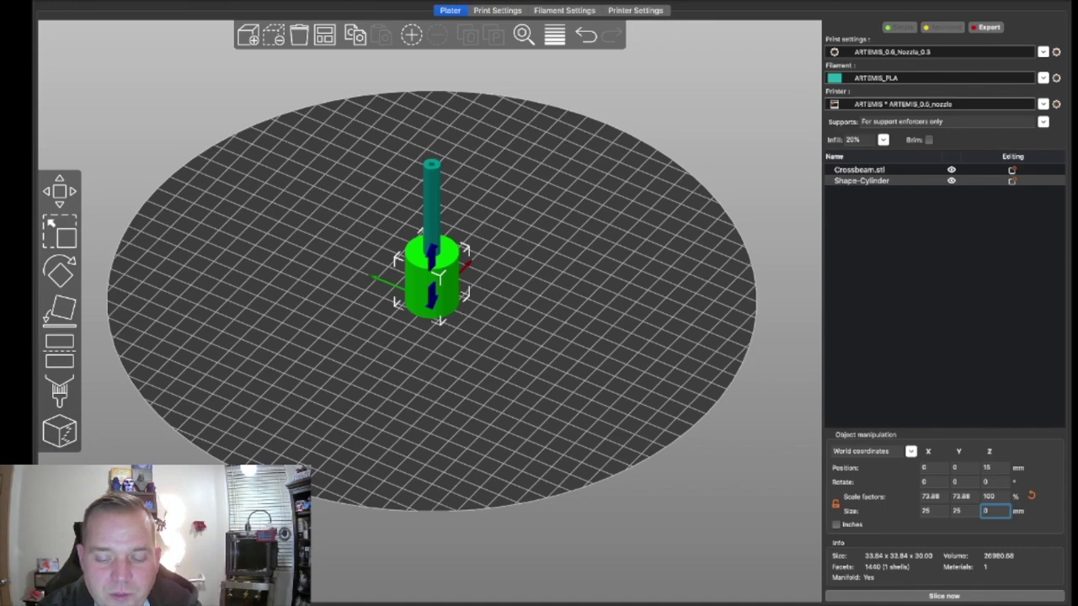
pyautogui.write('.3')
pyautogui.press('Tab')
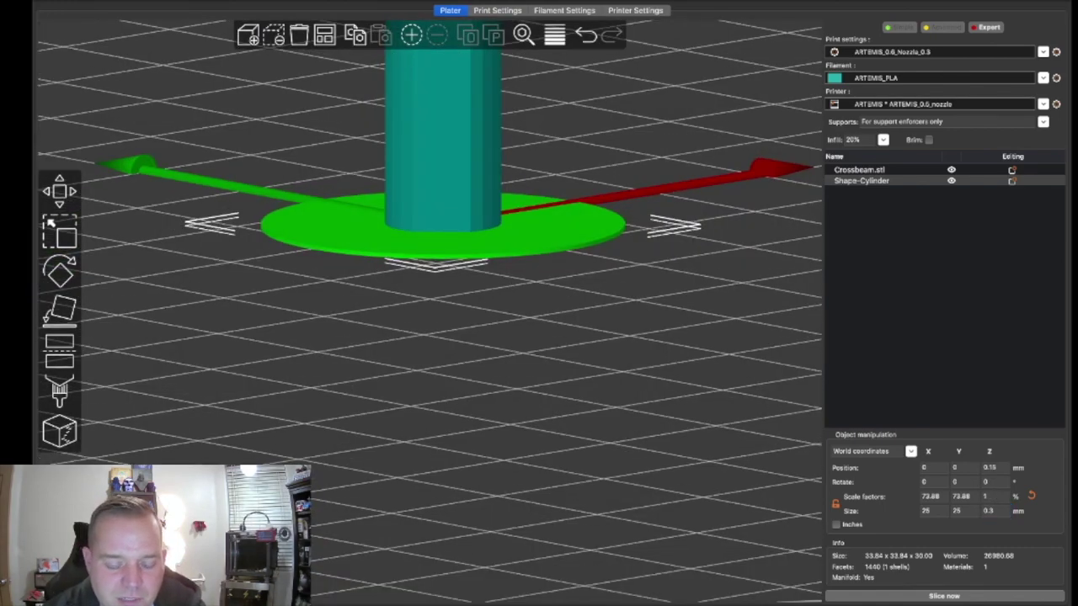
# Slice the crossbeam together with the disc and inspect the sliced base from above and from beneath the bed
pyautogui.click(943, 596)
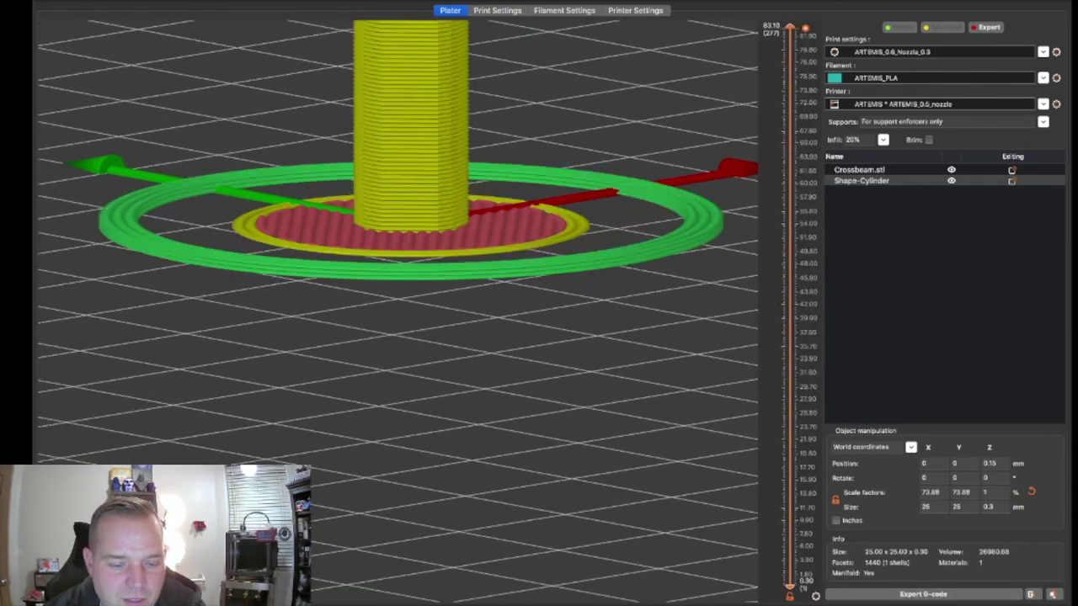
pyautogui.moveTo(539, 337); pyautogui.dragTo(461, 383)
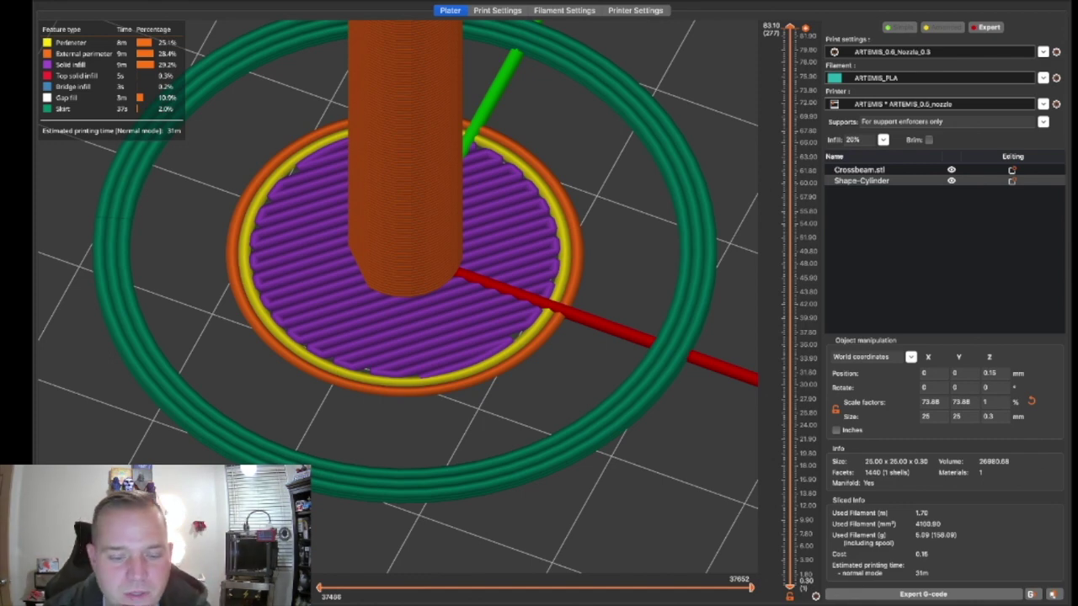
pyautogui.moveTo(461, 383); pyautogui.dragTo(440, 292)
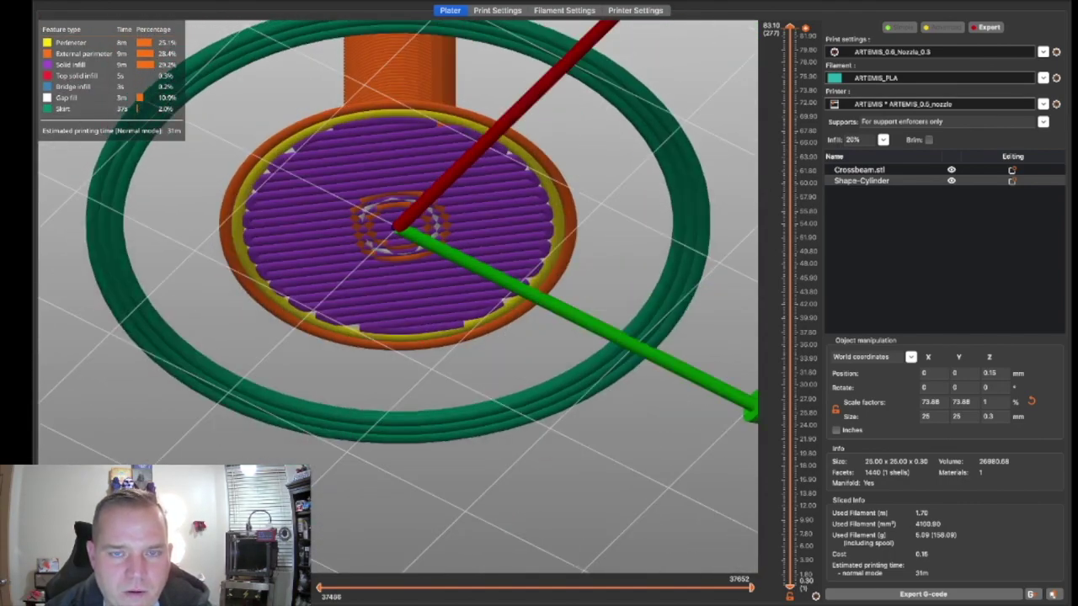
pyautogui.moveTo(440, 293); pyautogui.dragTo(440, 298)
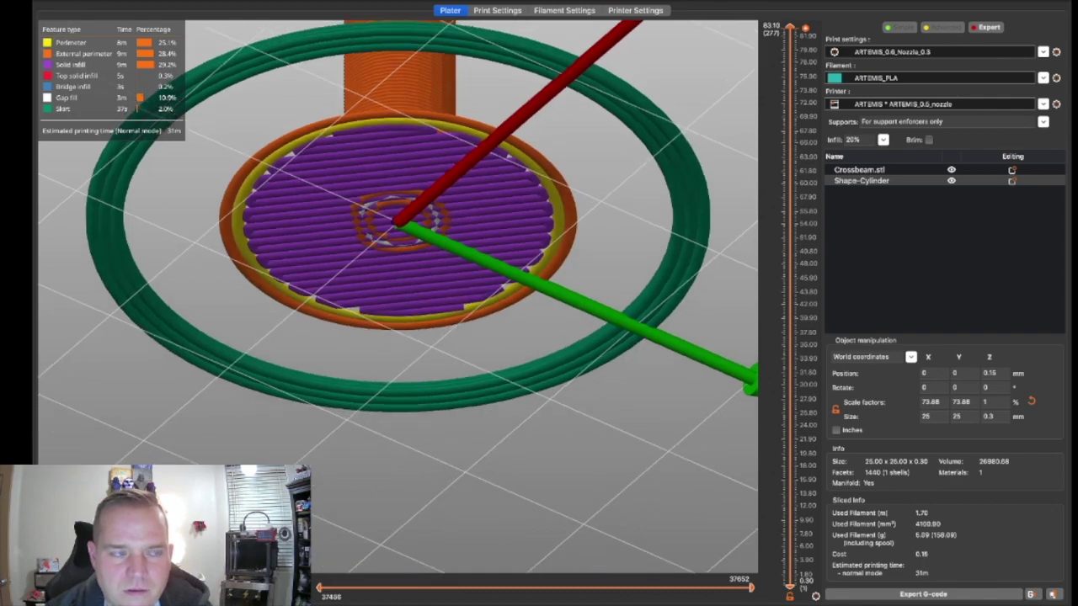
# Return to the editing view and set the cylinder disc's Z size to 0.9 mm
pyautogui.moveTo(440, 298)
pyautogui.mouseDown()
pyautogui.moveTo(437, 337)
pyautogui.moveTo(436, 307)
pyautogui.mouseUp()
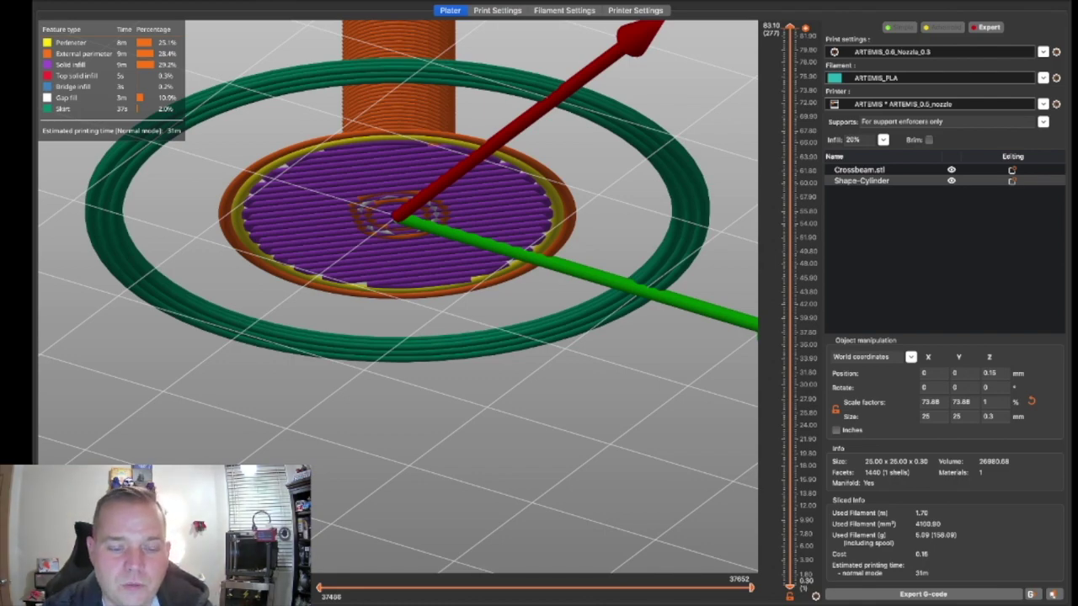
pyautogui.scroll(-8, 397, 296)
pyautogui.moveTo(505, 337); pyautogui.dragTo(476, 387)
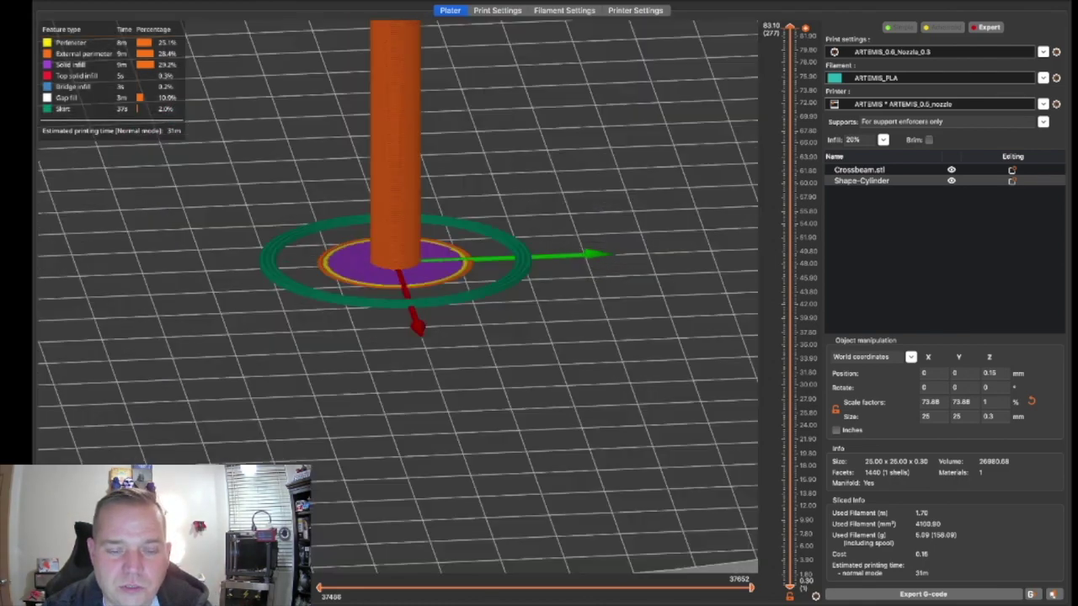
pyautogui.press('Tab')
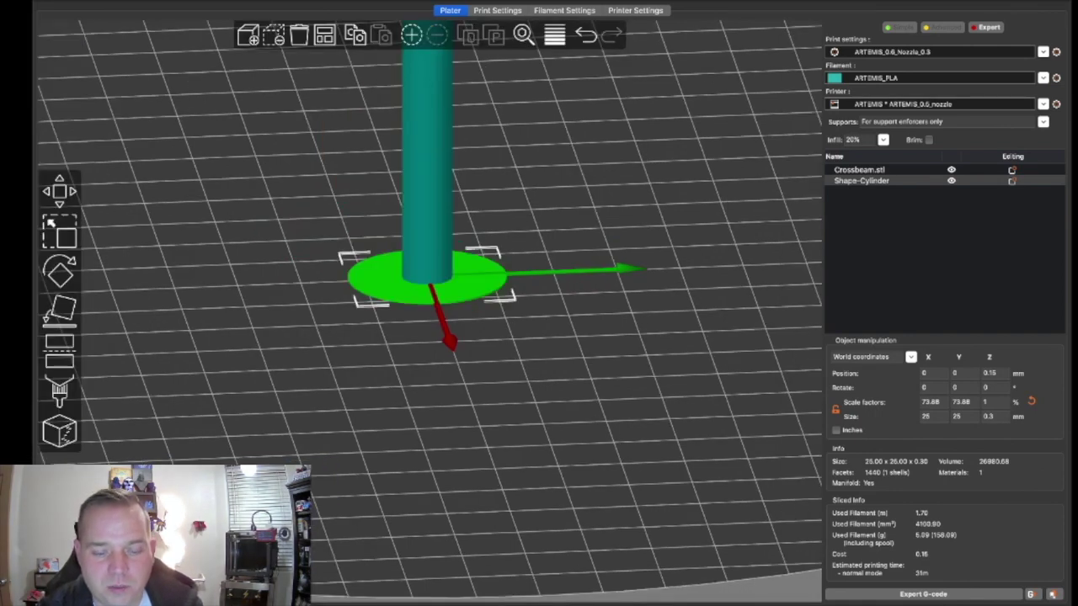
pyautogui.scroll(5, 429, 278)
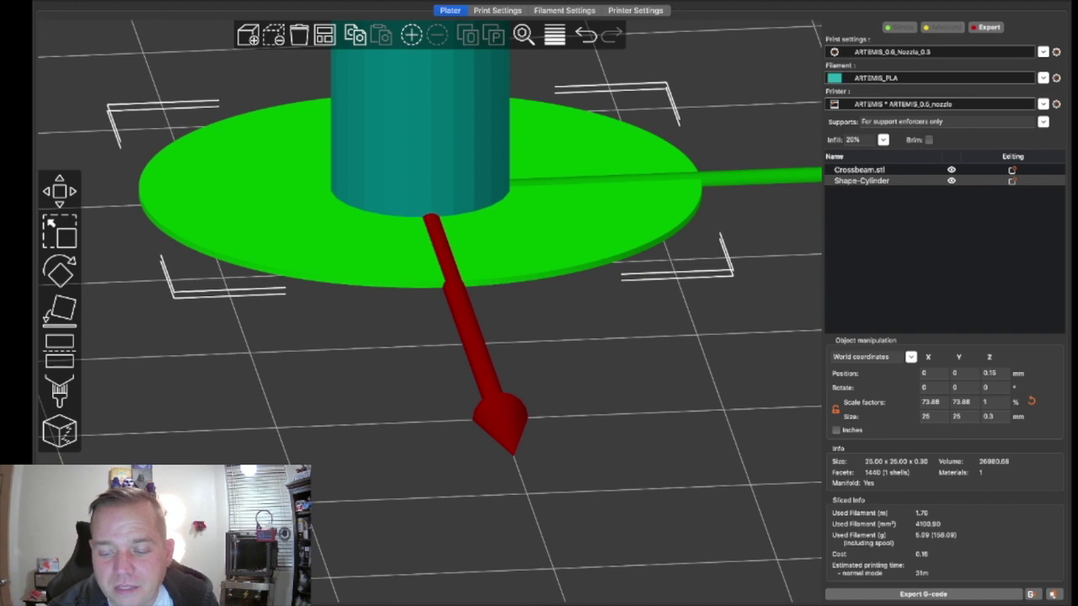
pyautogui.click(994, 416)
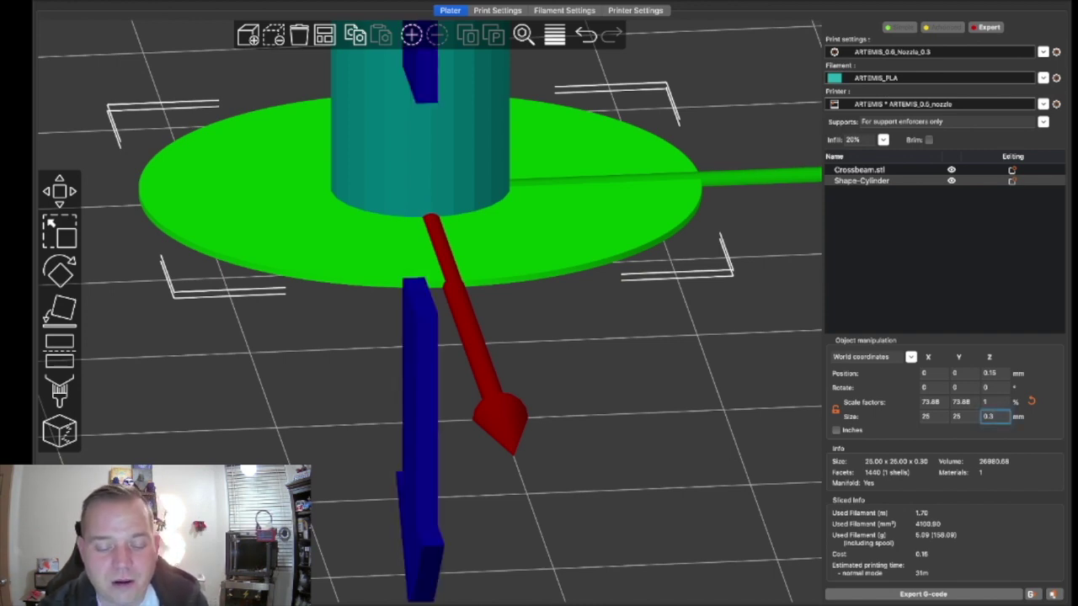
pyautogui.press('BackSpace')
pyautogui.write('5')
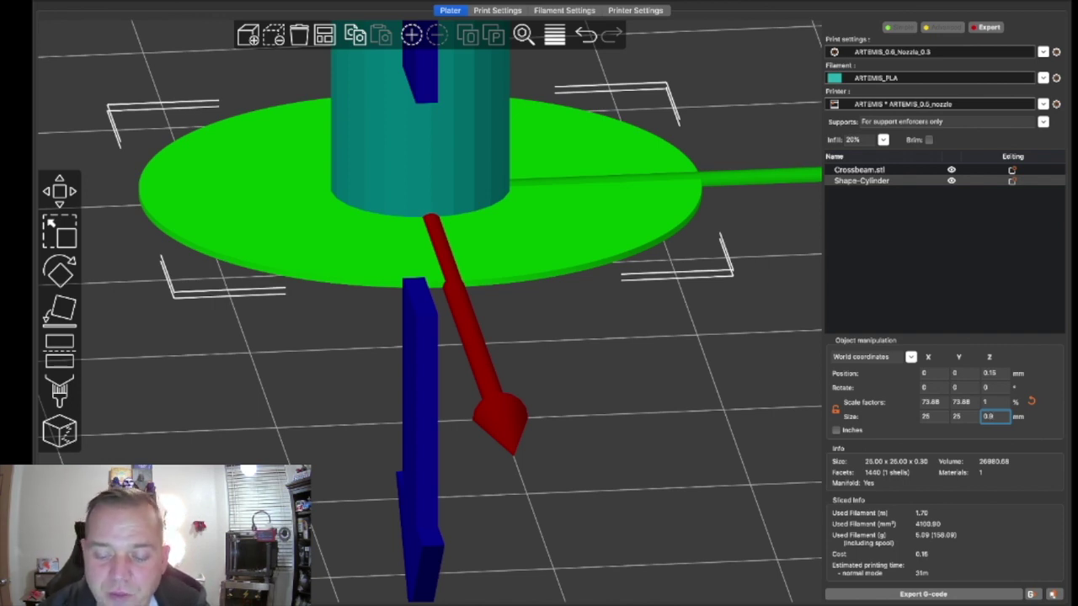
pyautogui.press('Return')
# Slice the crossbeam with the thickened disc and inspect the base and surrounding skirt in the preview
pyautogui.press('Tab')
pyautogui.moveTo(539, 404); pyautogui.dragTo(539, 384)
pyautogui.scroll(-1, 397, 303)
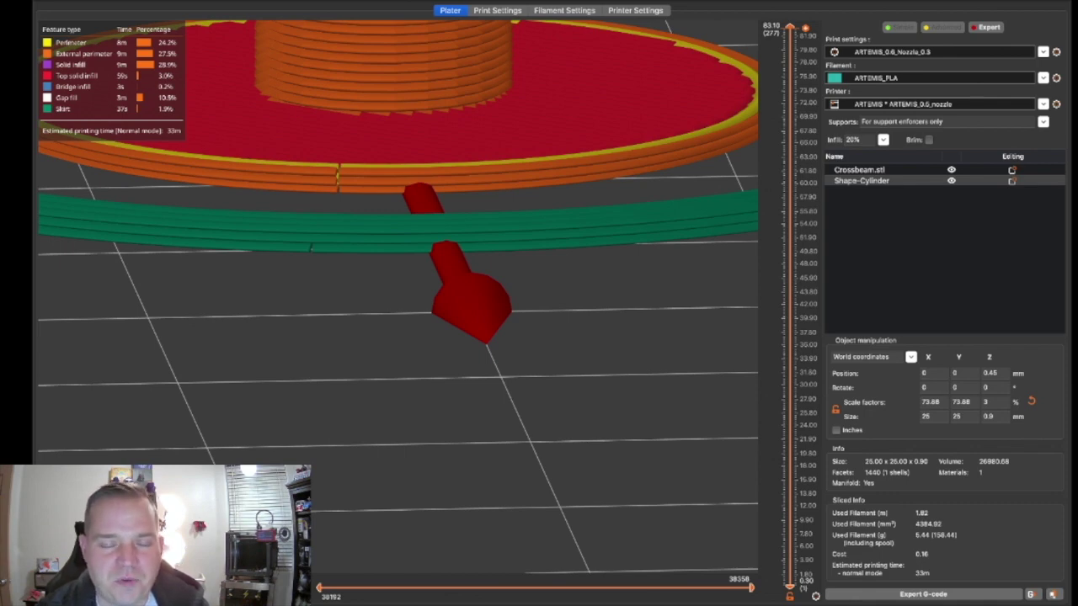
pyautogui.scroll(-10, 398, 294)
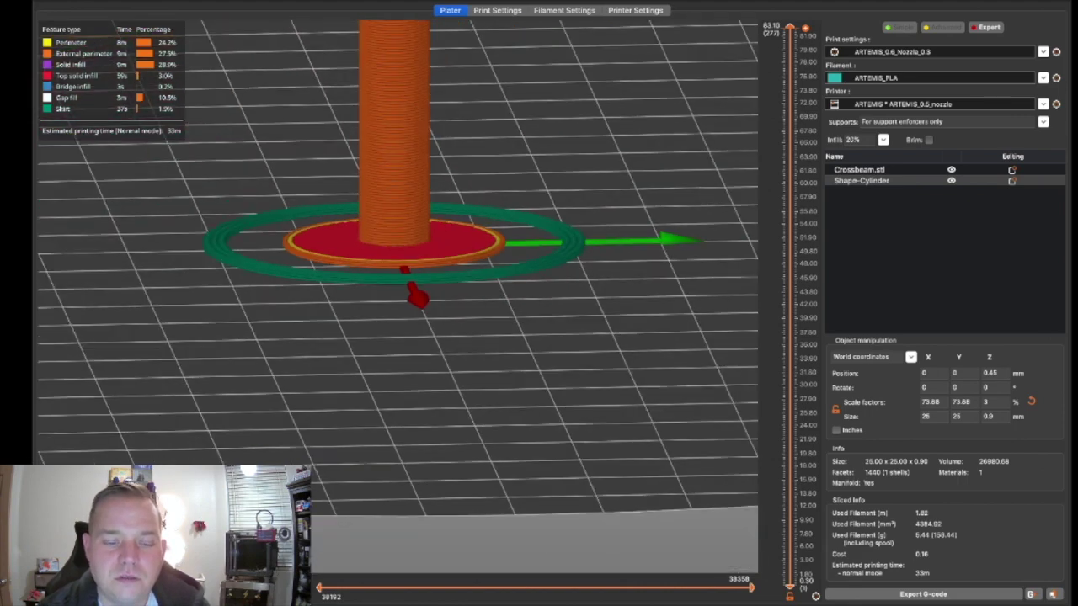
# Limit the sliced preview to the first layer at 0.30 mm and examine the disc's toolpaths around the crossbeam up close
pyautogui.moveTo(505, 354); pyautogui.dragTo(533, 358)
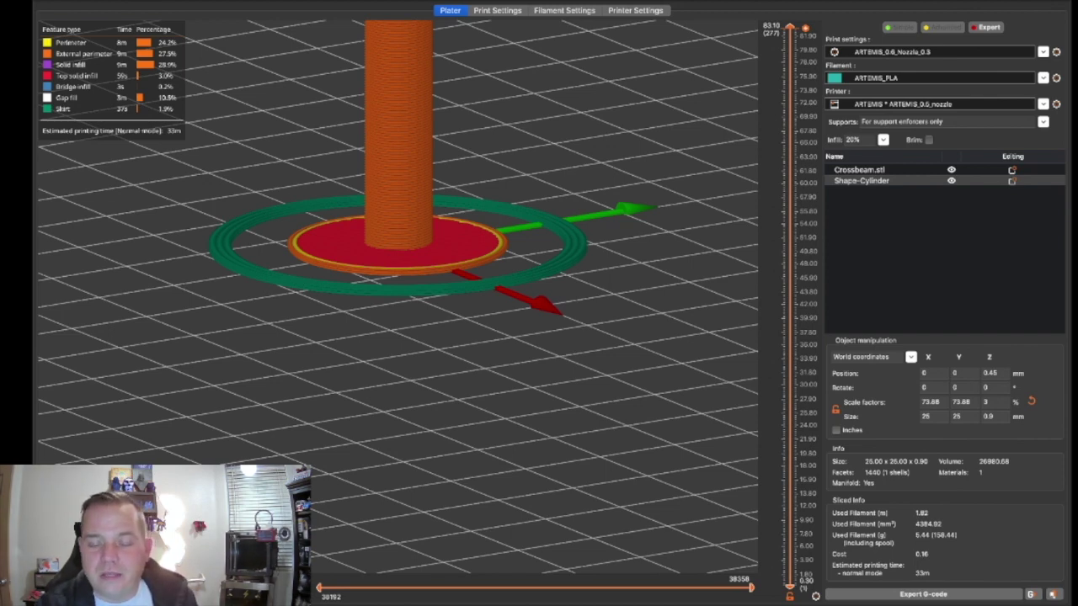
pyautogui.moveTo(539, 362)
pyautogui.mouseDown()
pyautogui.moveTo(539, 310)
pyautogui.moveTo(539, 376)
pyautogui.mouseUp()
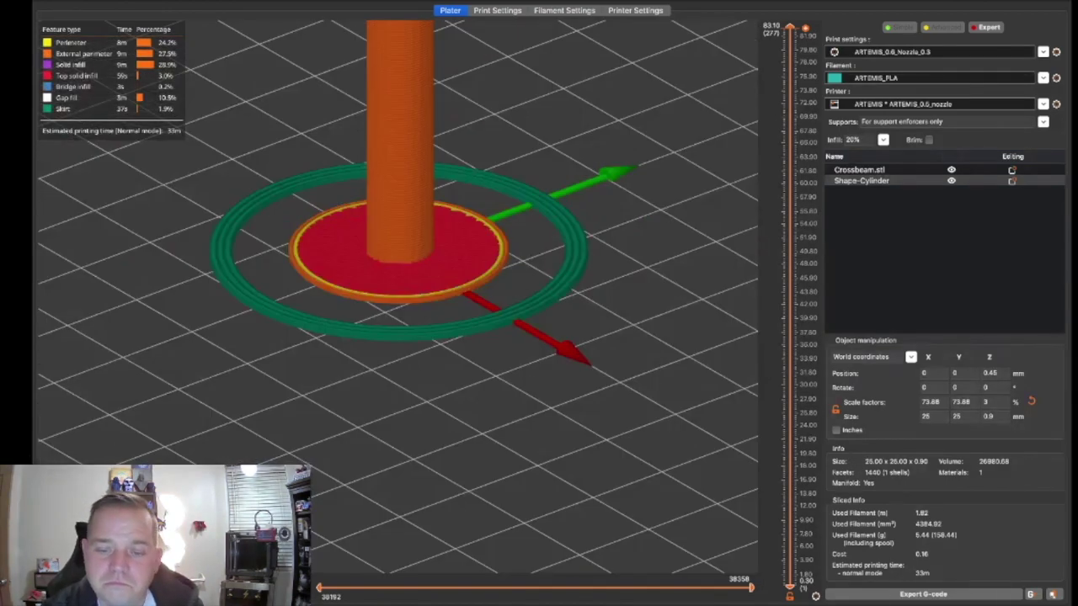
pyautogui.moveTo(790, 28); pyautogui.dragTo(790, 581)
pyautogui.scroll(10, 402, 269)
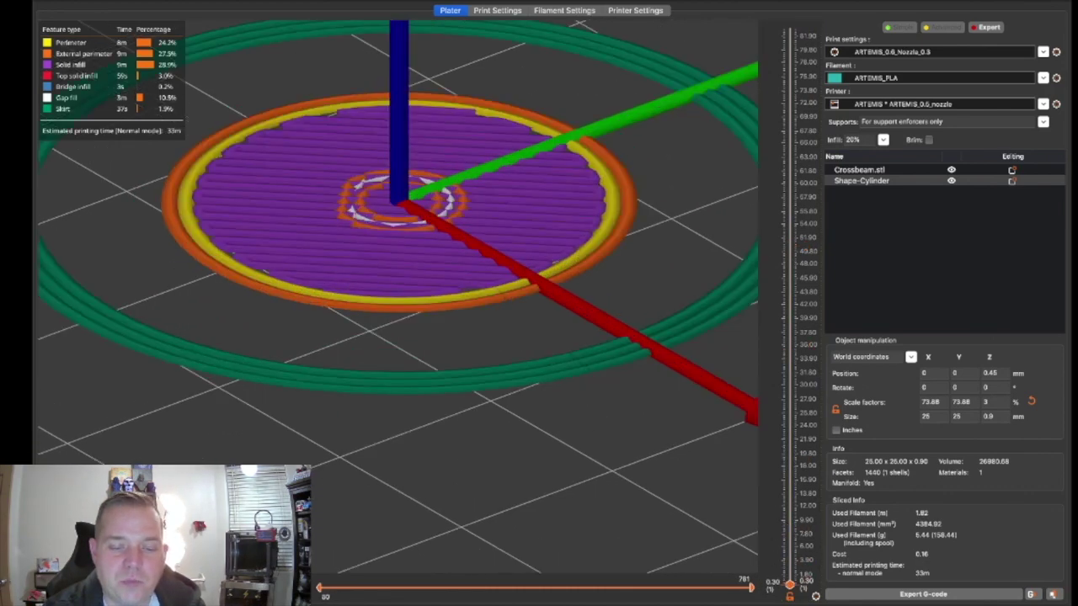